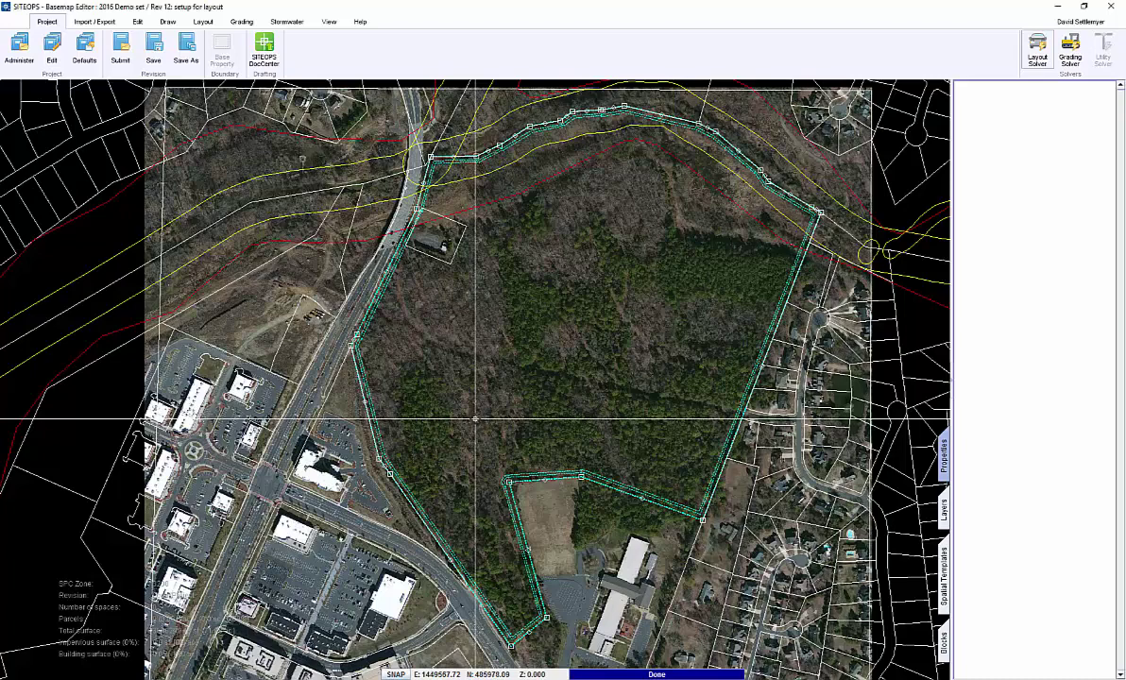
- Draw a rectangular parking lot area about 300 by 242 ft inside the property boundary and solve its layout
click(489, 393)
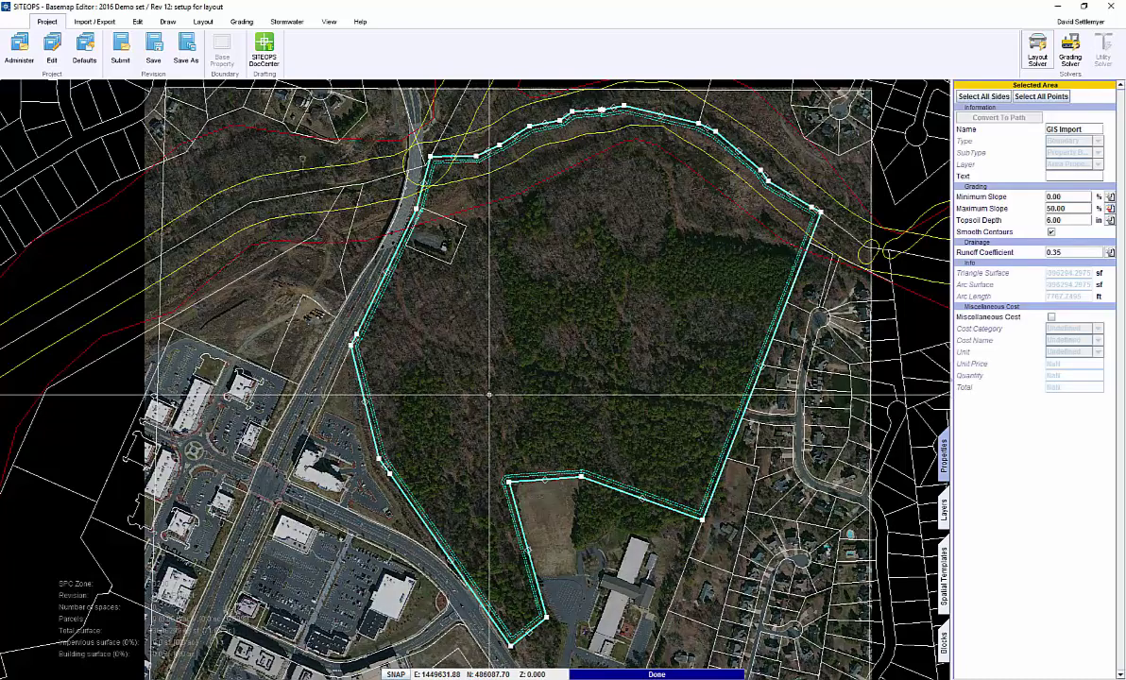
scroll(488, 394, up, 10)
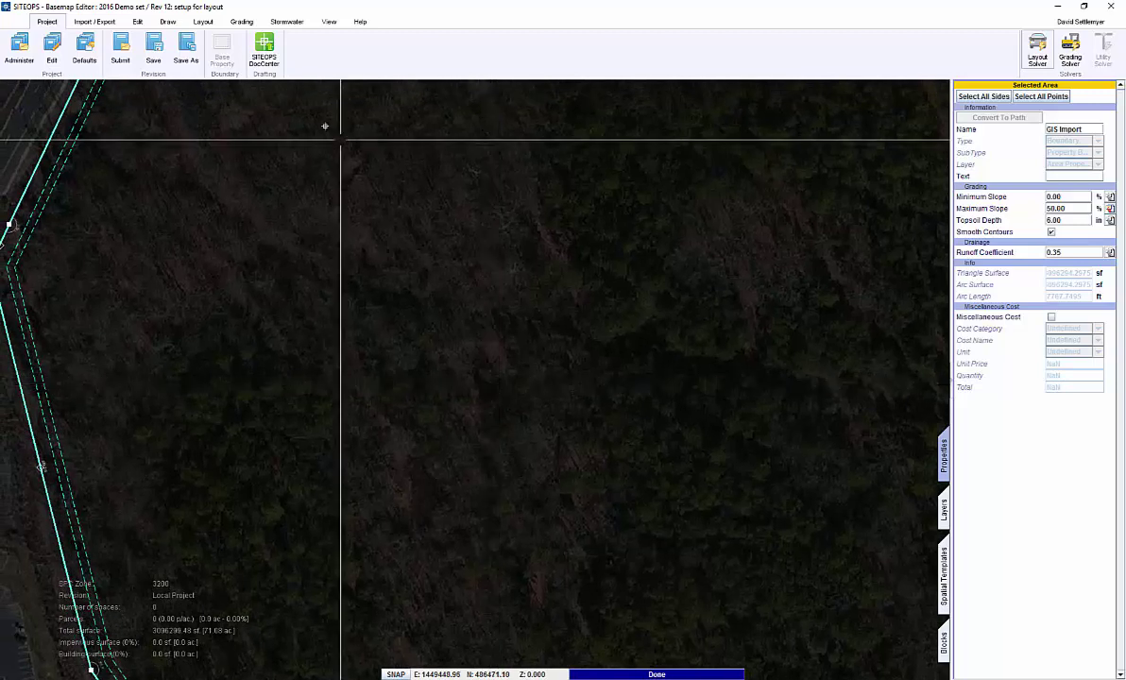
click(204, 21)
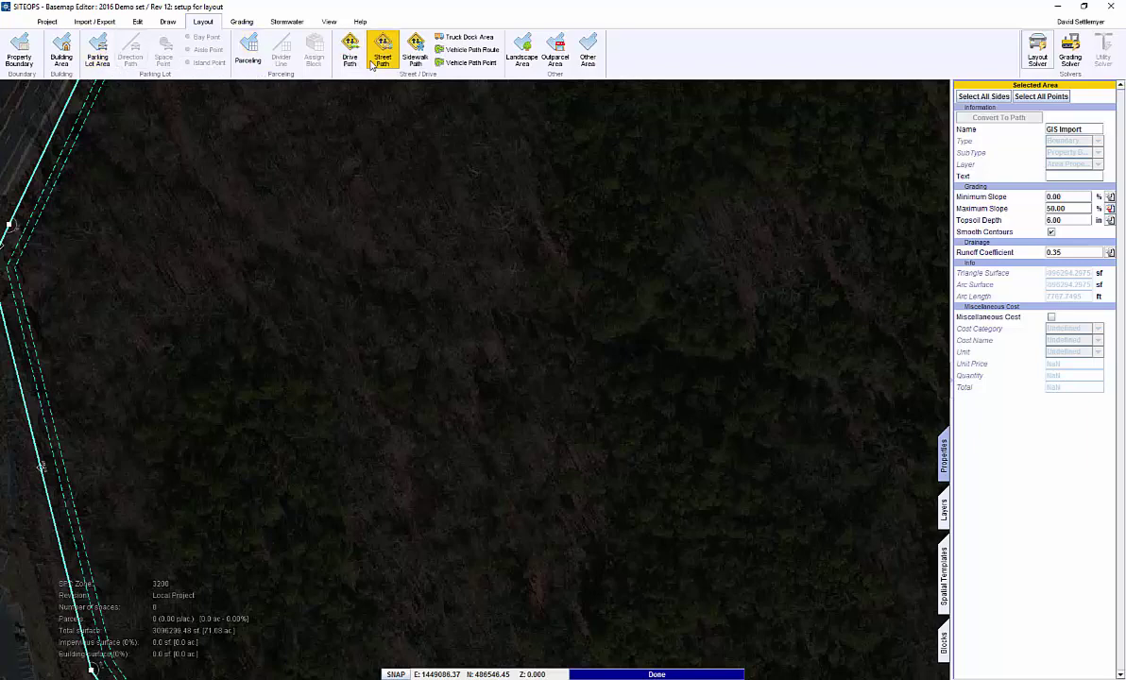
click(99, 55)
click(342, 245)
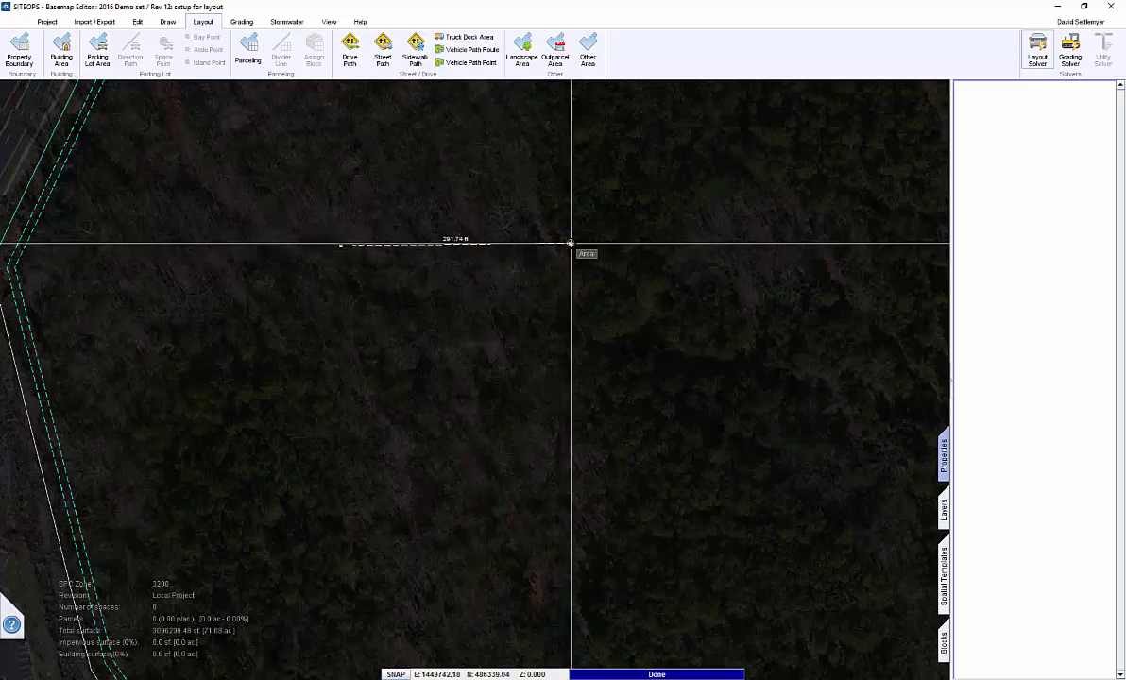
click(575, 245)
click(576, 436)
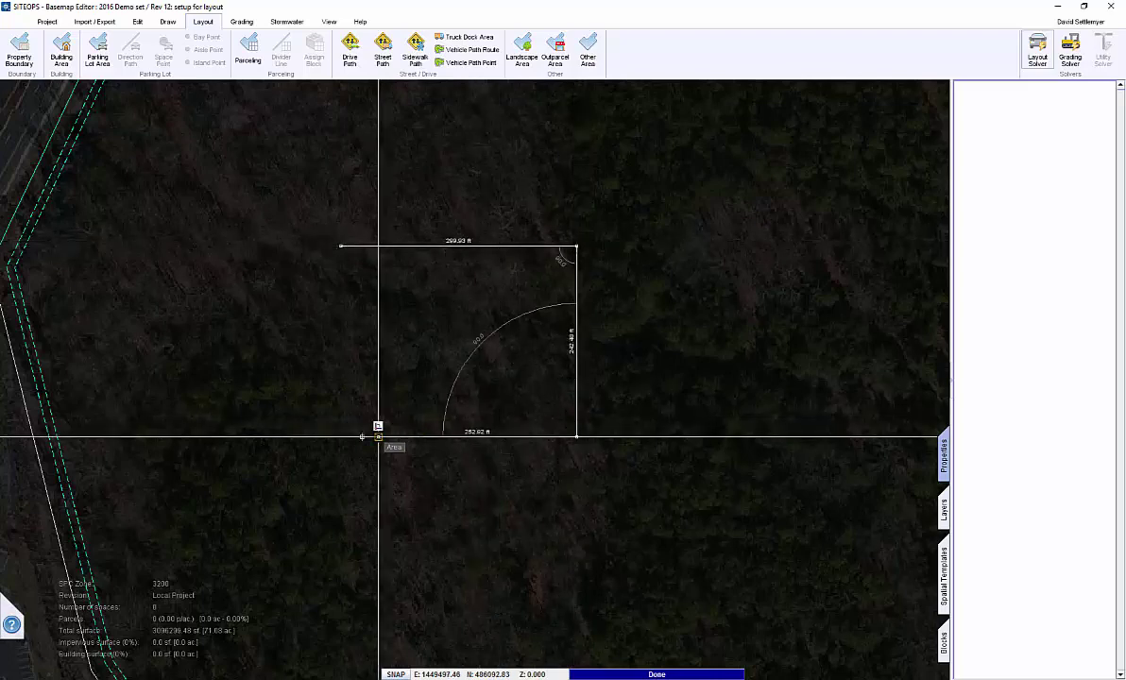
click(340, 437)
click(341, 246)
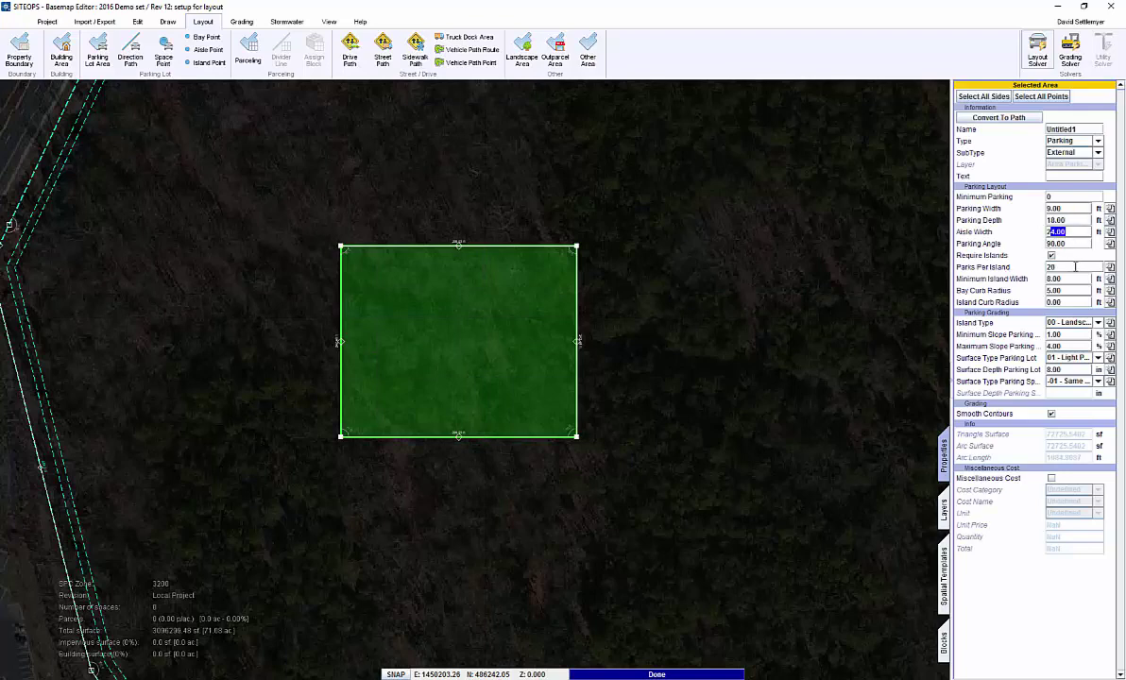
click(690, 293)
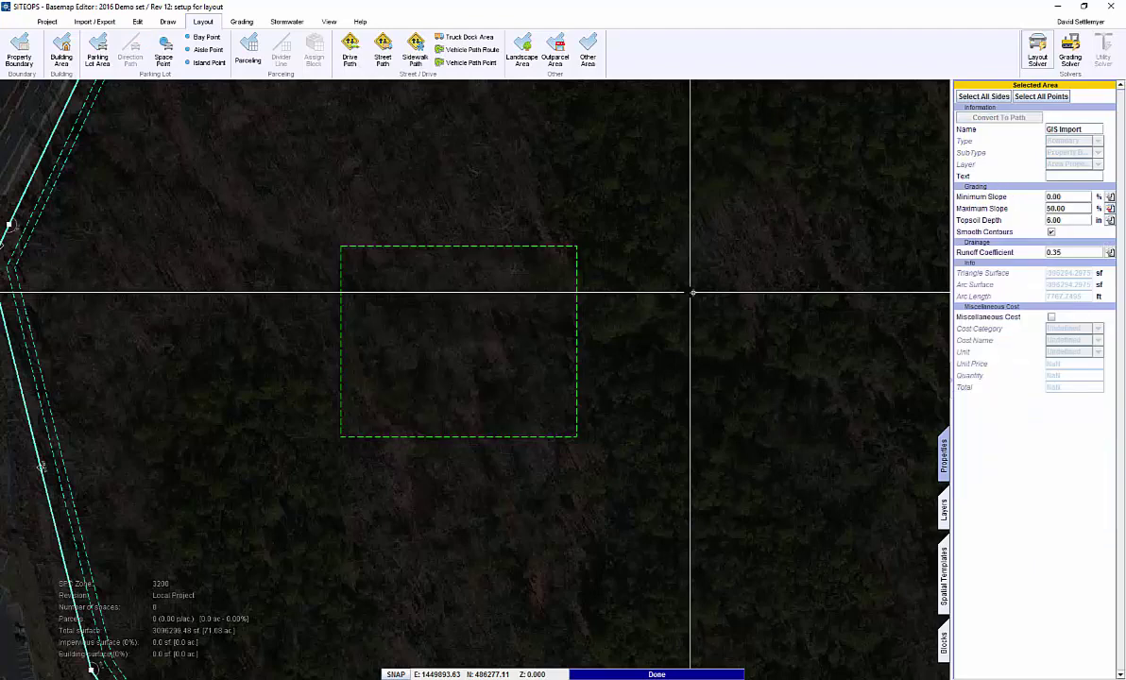
click(1037, 55)
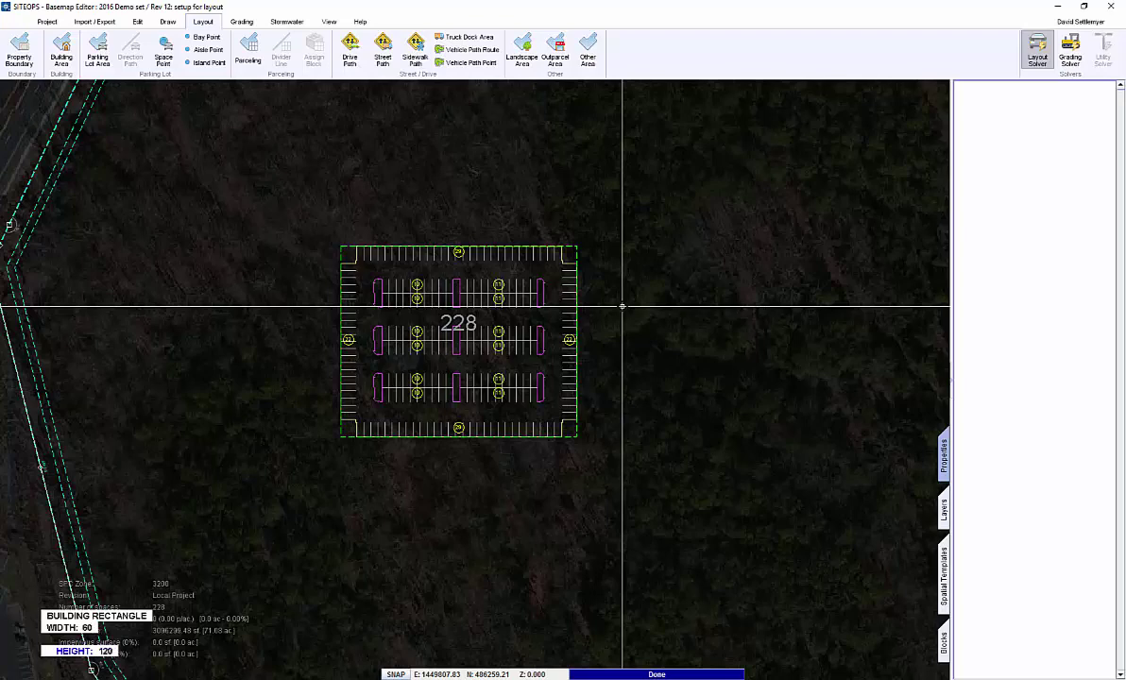
- Place a building rectangle 60 ft wide and 120 ft high and move it into the eastern part of the parking lot
key(Return)
click(621, 305)
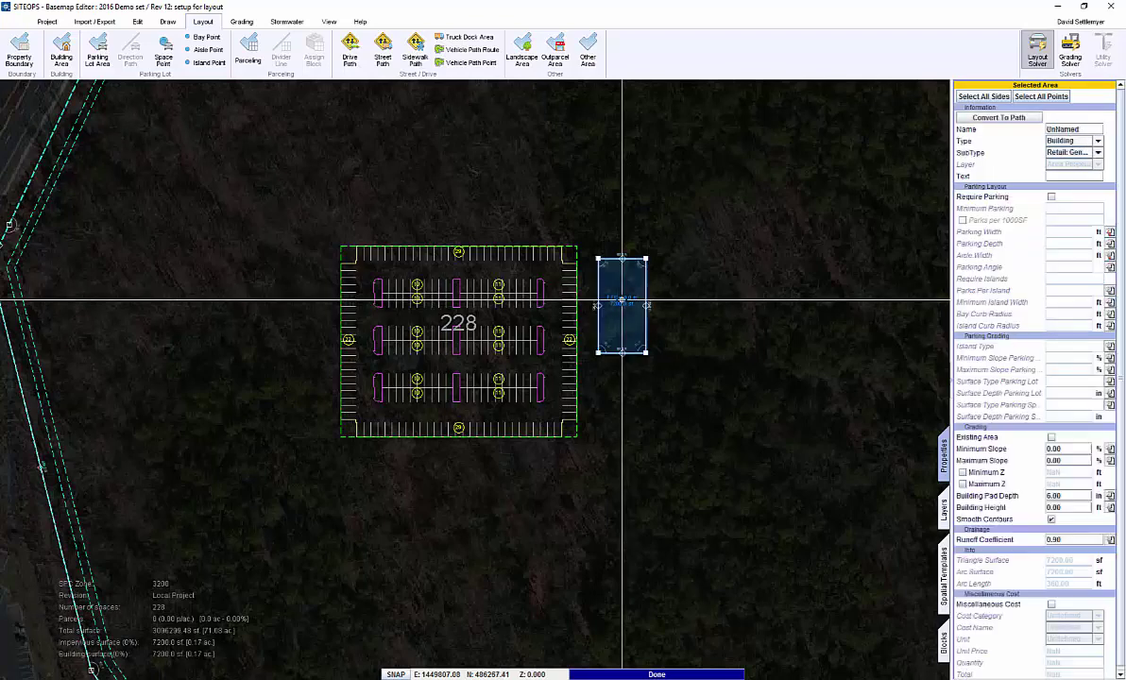
right_click(621, 302)
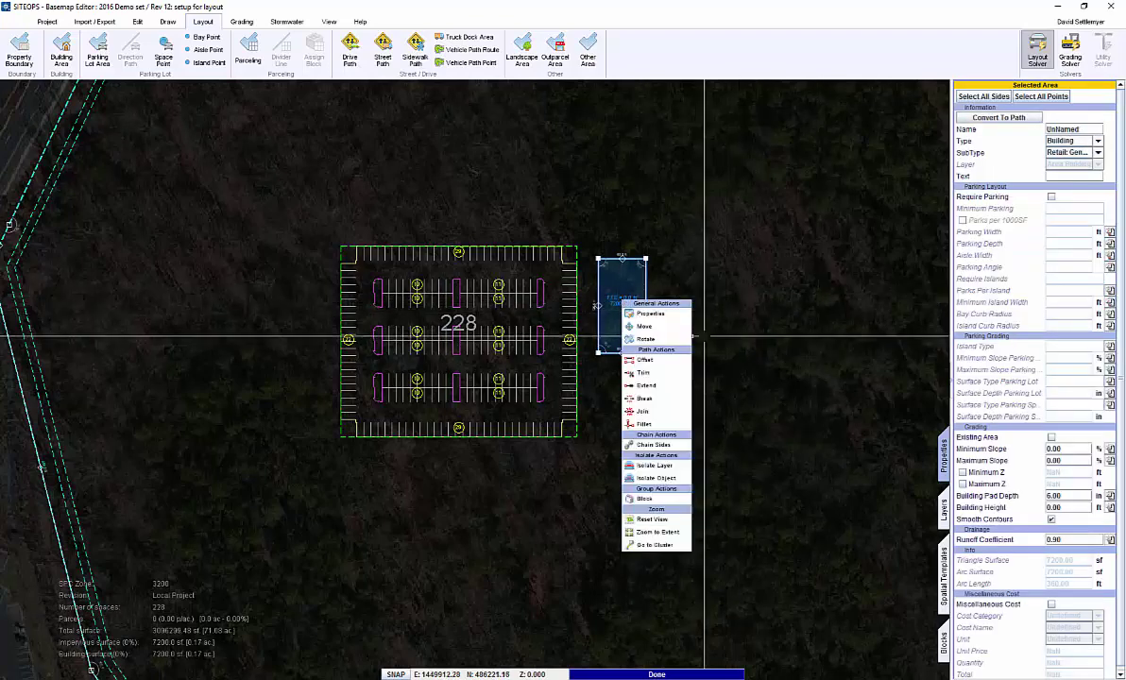
click(643, 326)
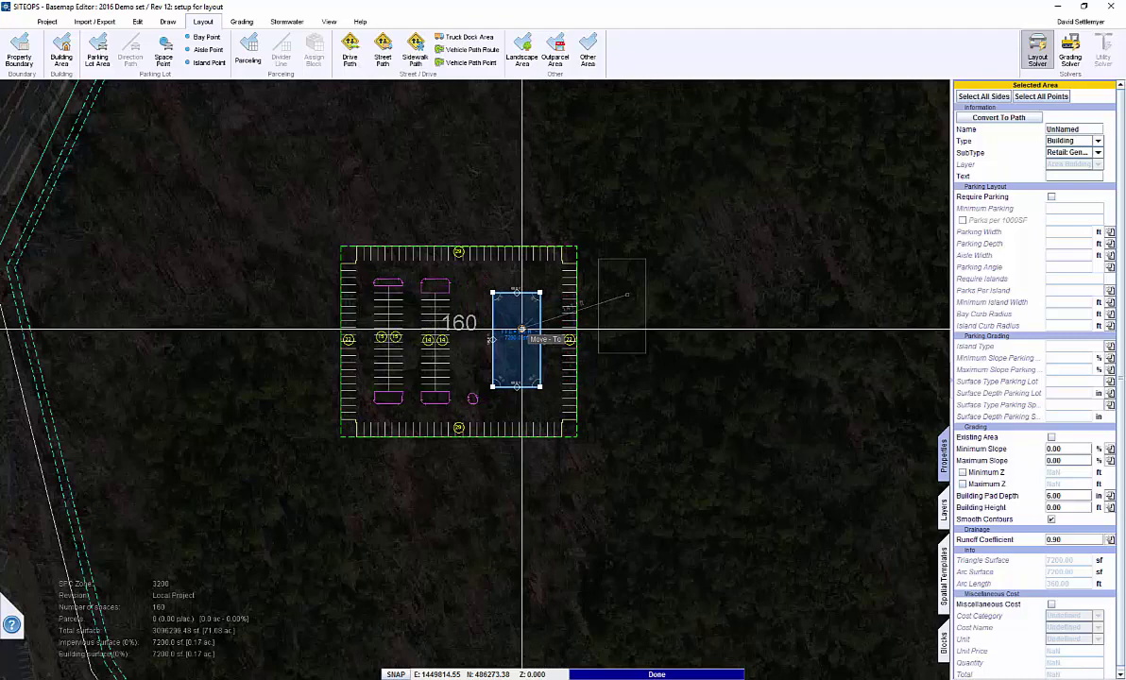
click(522, 328)
- Add a horizontal parking direction path about 151 ft long, running from the western parking bay to the building's west side
scroll(460, 328, up, 3)
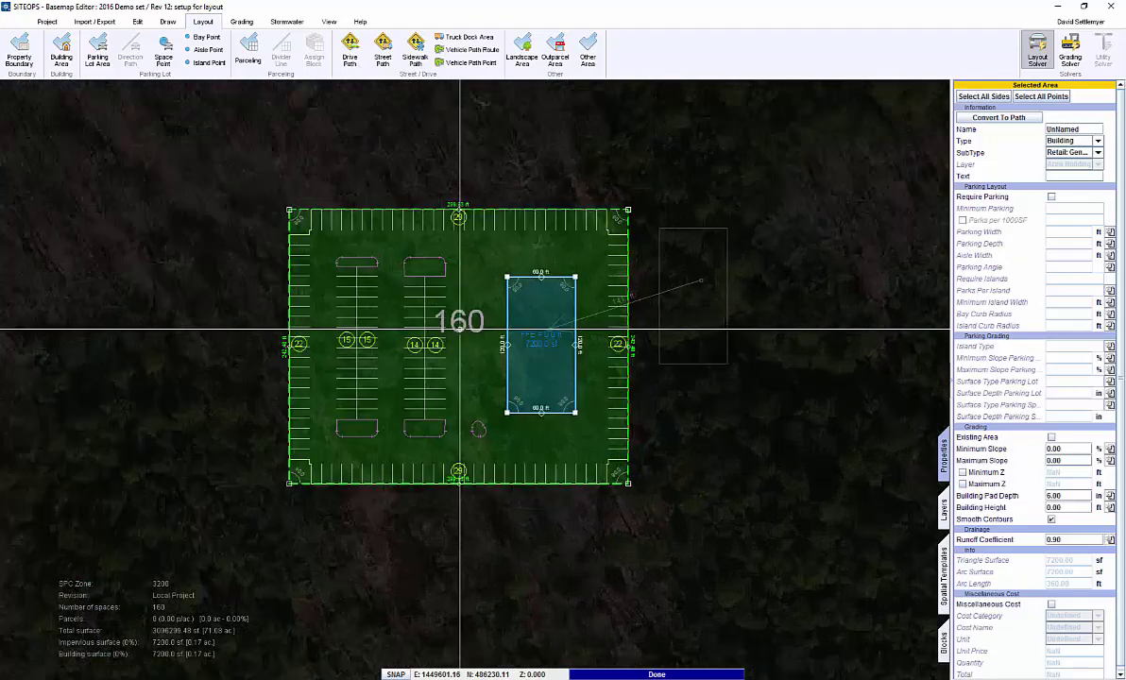
click(483, 273)
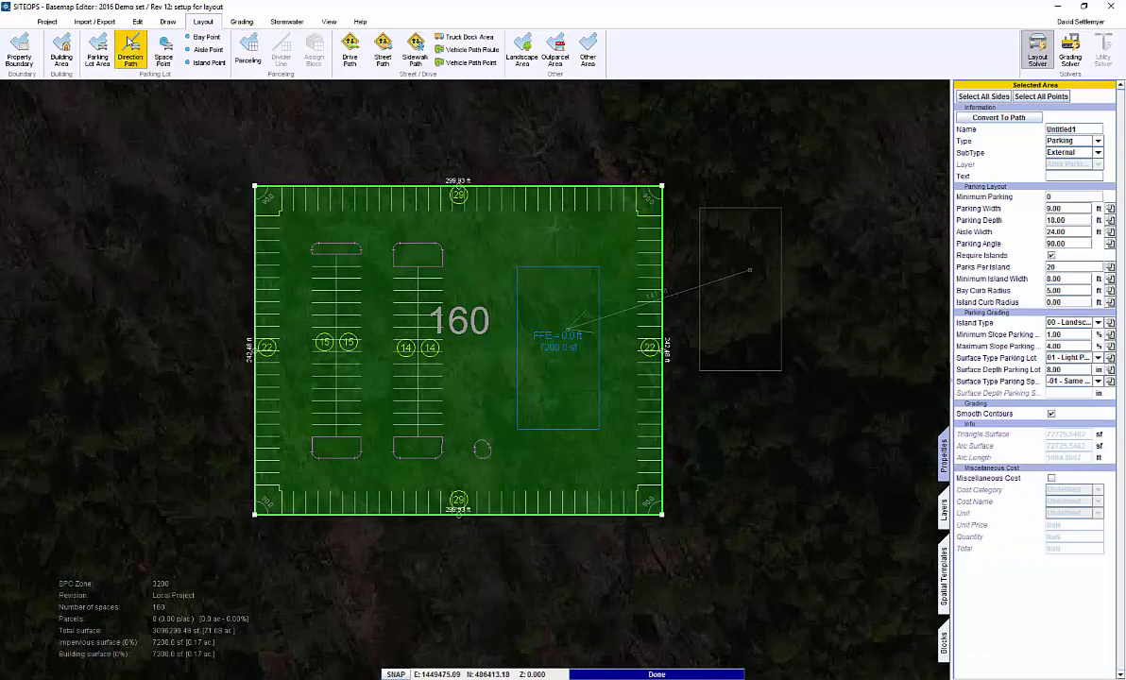
click(131, 52)
click(313, 348)
right_click(395, 342)
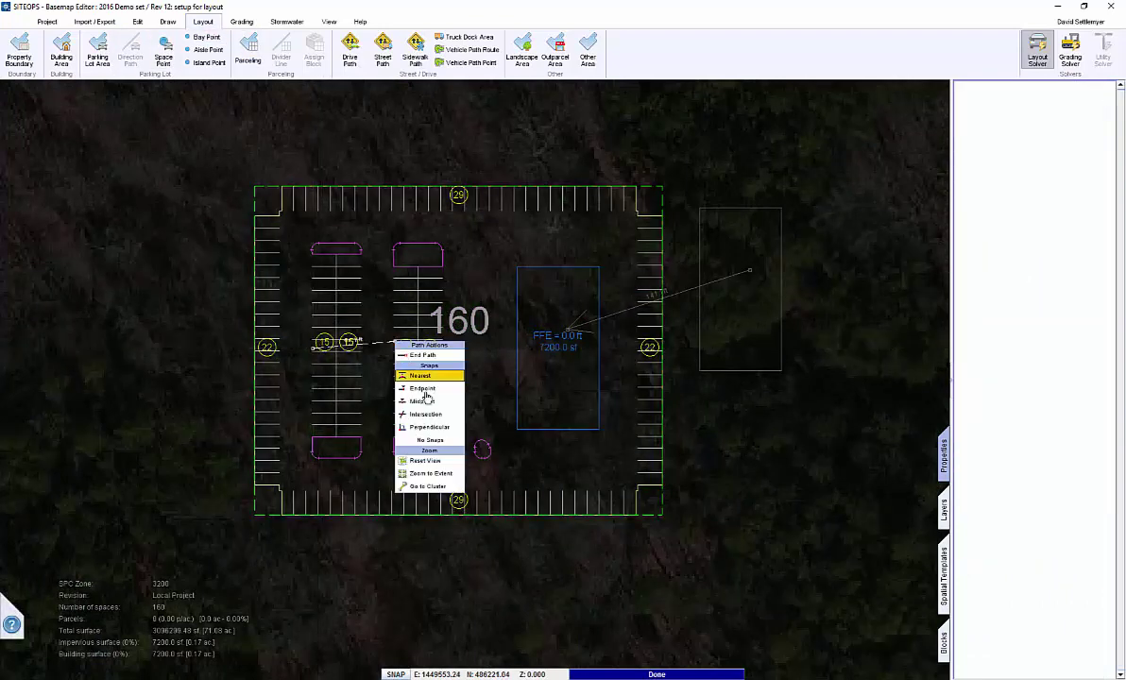
click(438, 445)
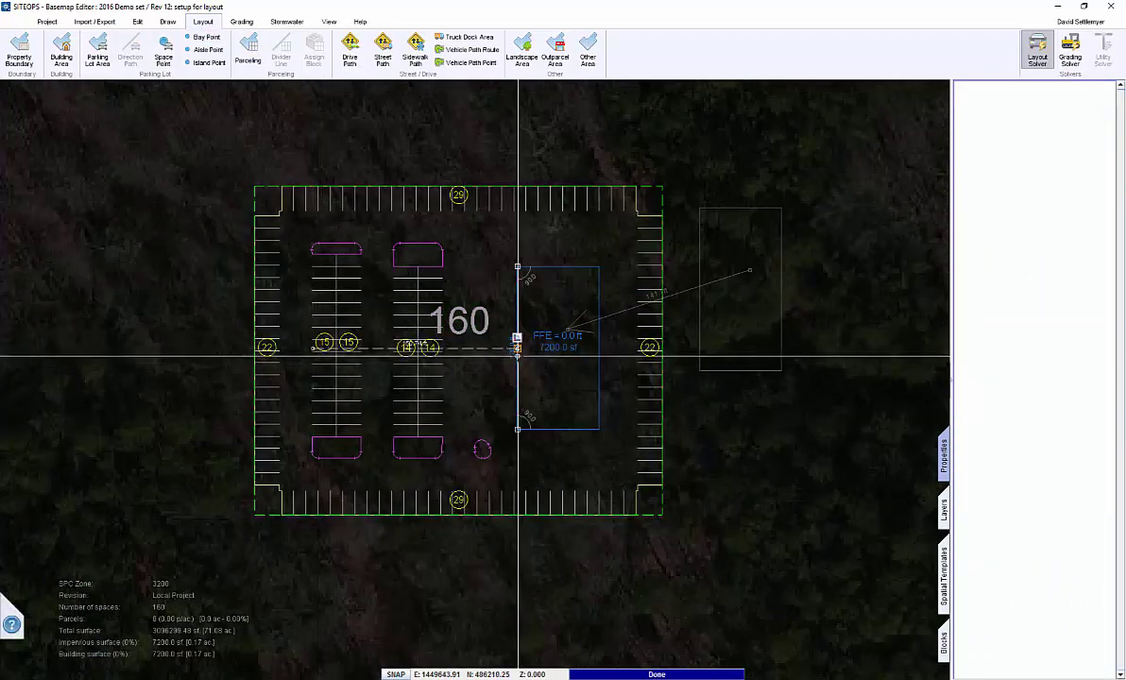
click(517, 349)
right_click(564, 377)
click(597, 389)
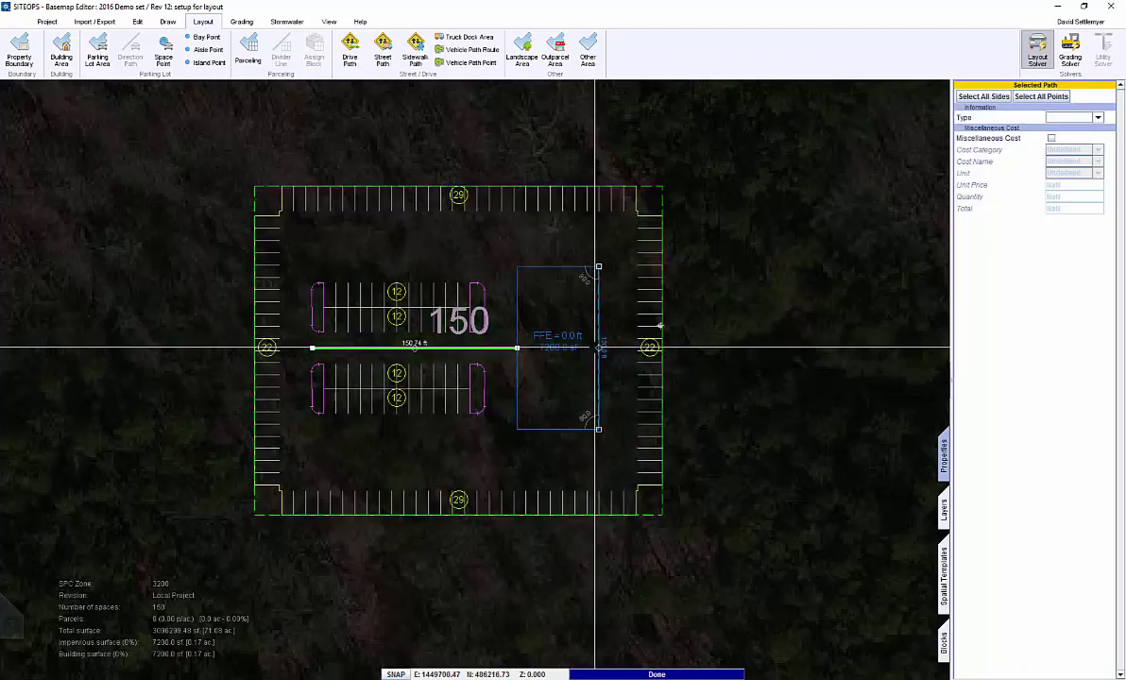
click(725, 300)
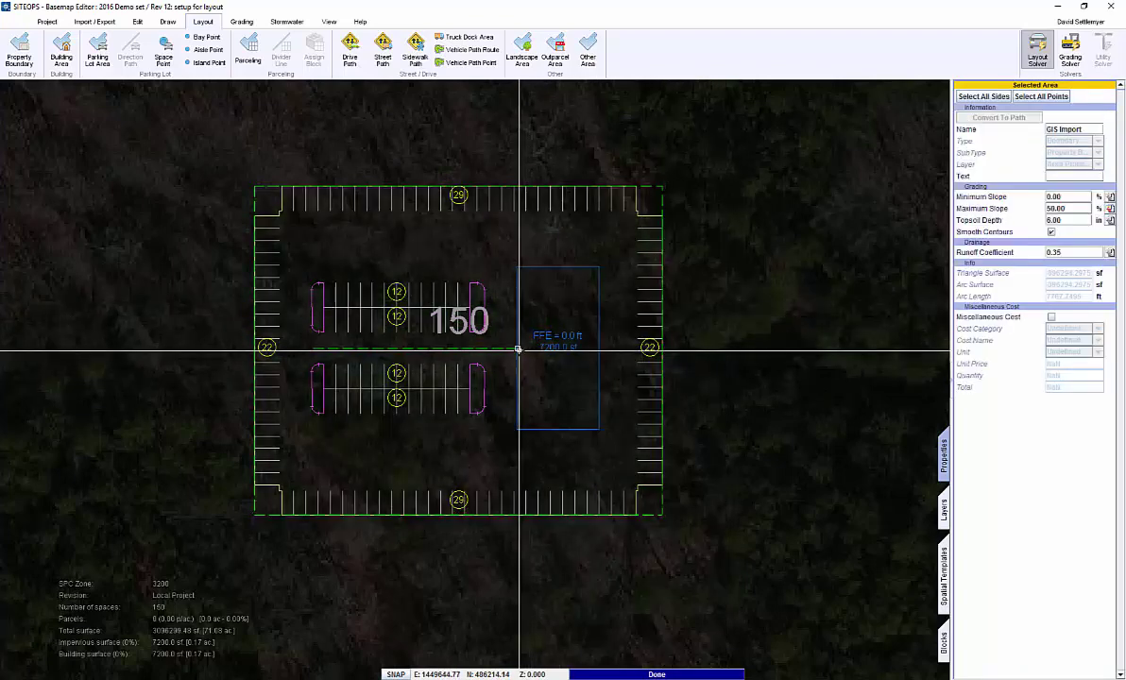
- Add a sidewalk to the building's west side and allow parking along it
right_click(517, 349)
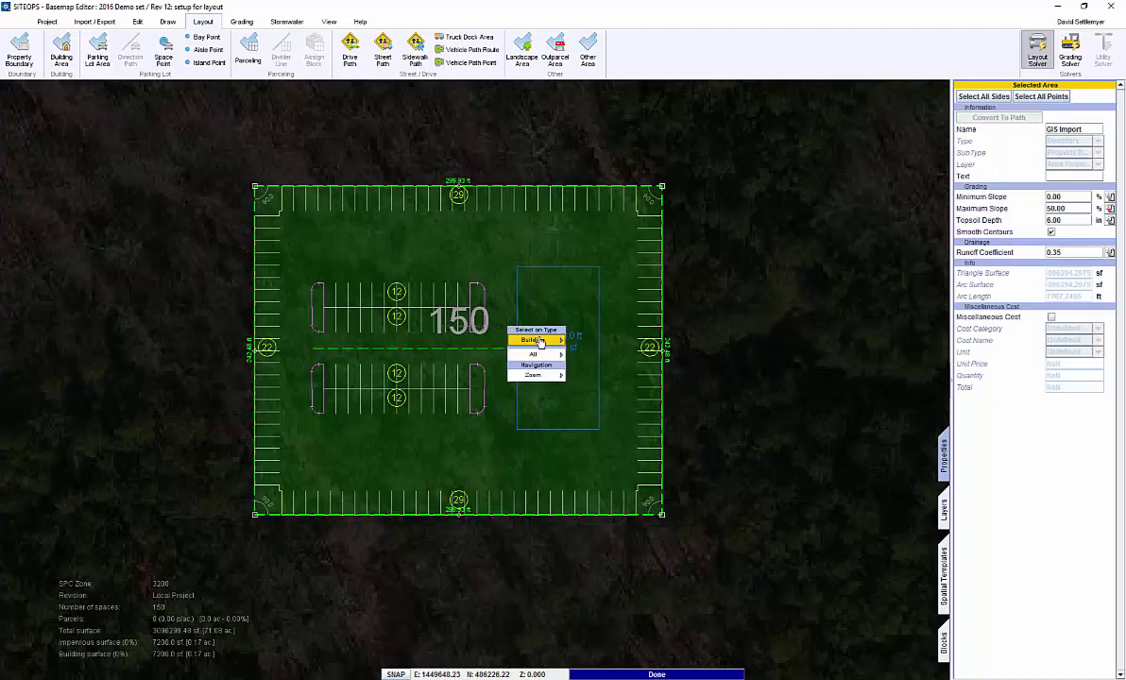
click(606, 342)
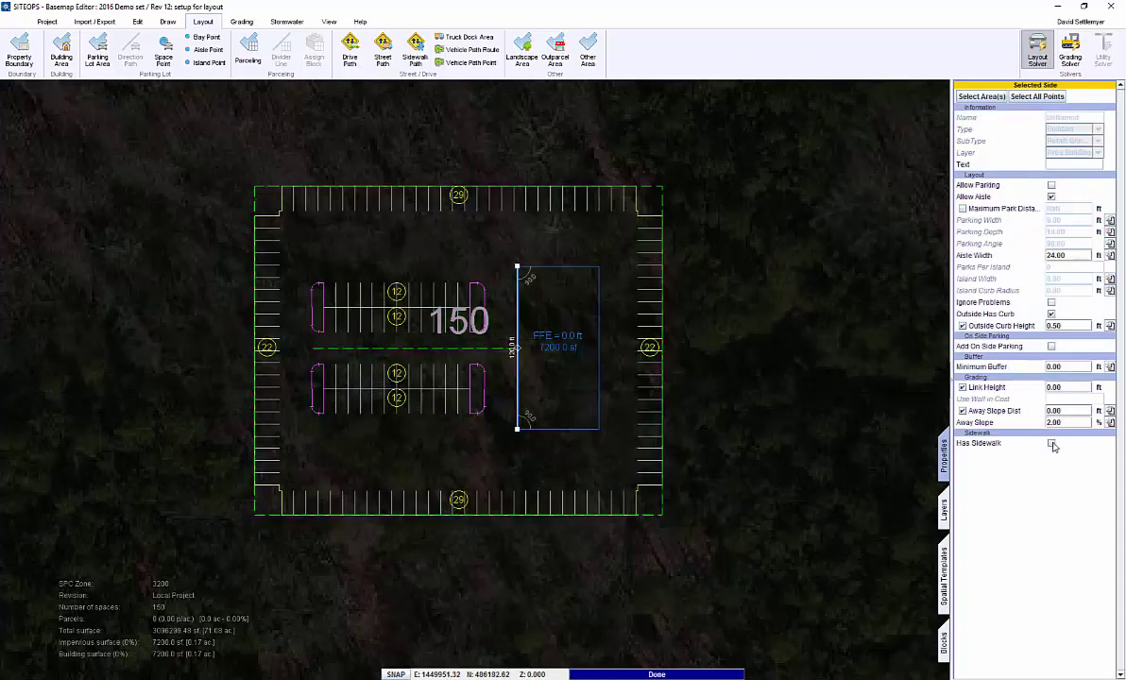
click(1051, 443)
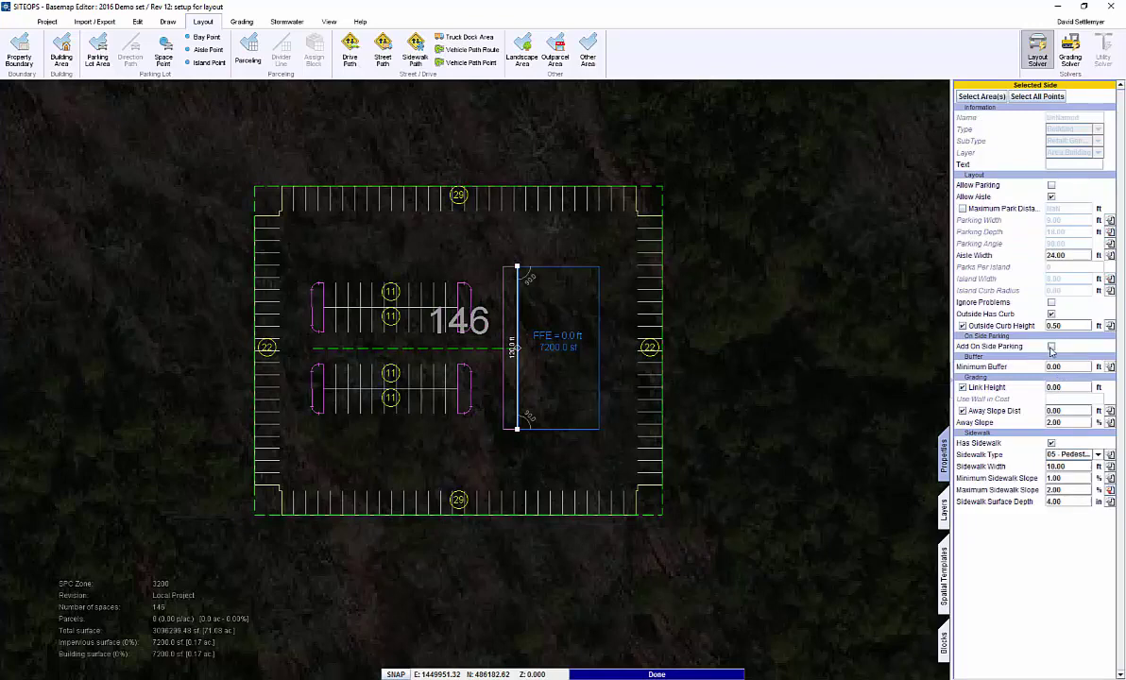
click(1051, 185)
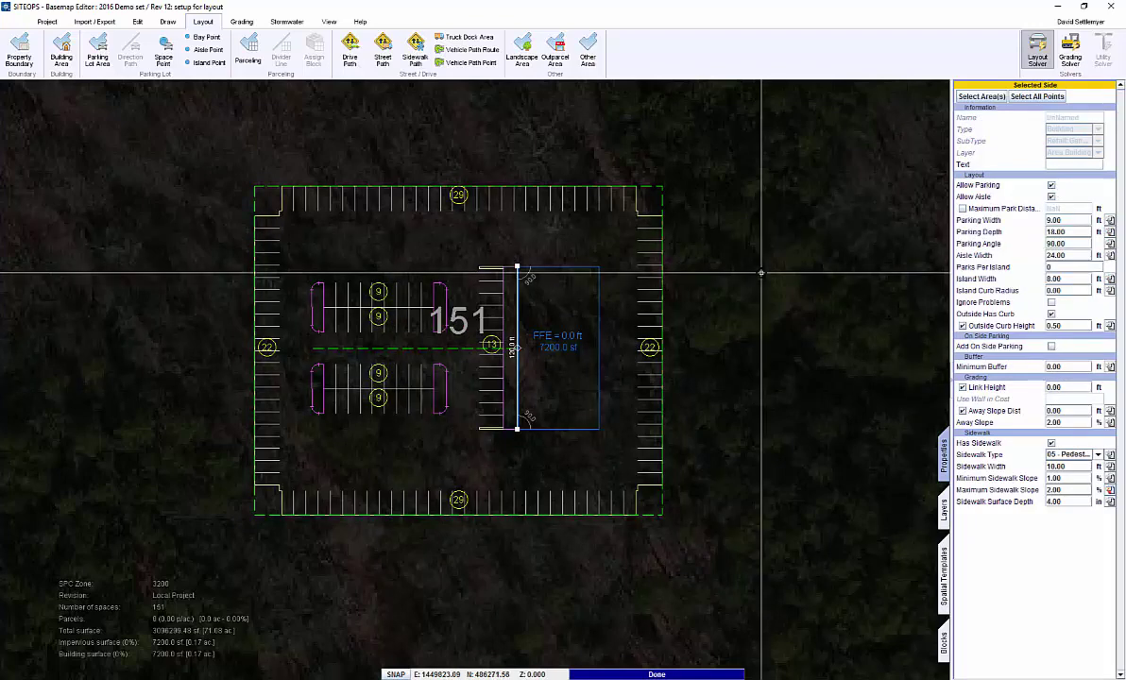
- Move the parking lot's south and north edges inward, reducing the lot's depth to about 209 ft
click(459, 507)
drag(459, 500, 457, 478)
drag(458, 188, 459, 203)
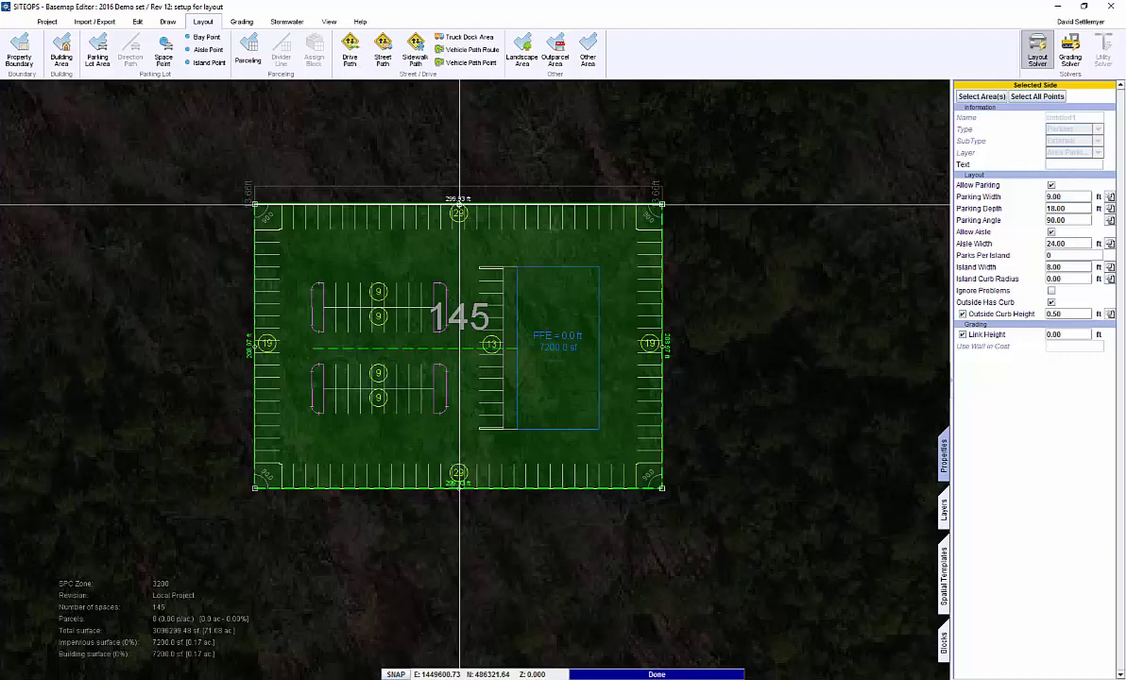
click(552, 151)
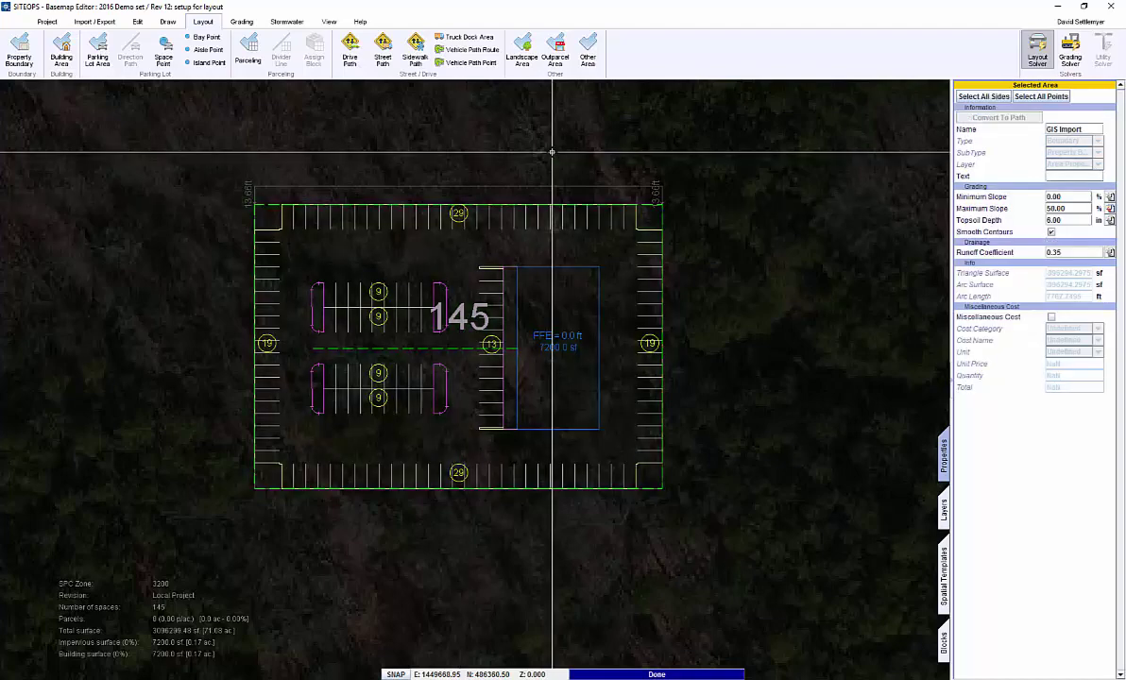
- Draw a four-segment car drive path across the site from the residential street stub at the east boundary to the main road on the west
scroll(552, 151, down, 3)
click(349, 49)
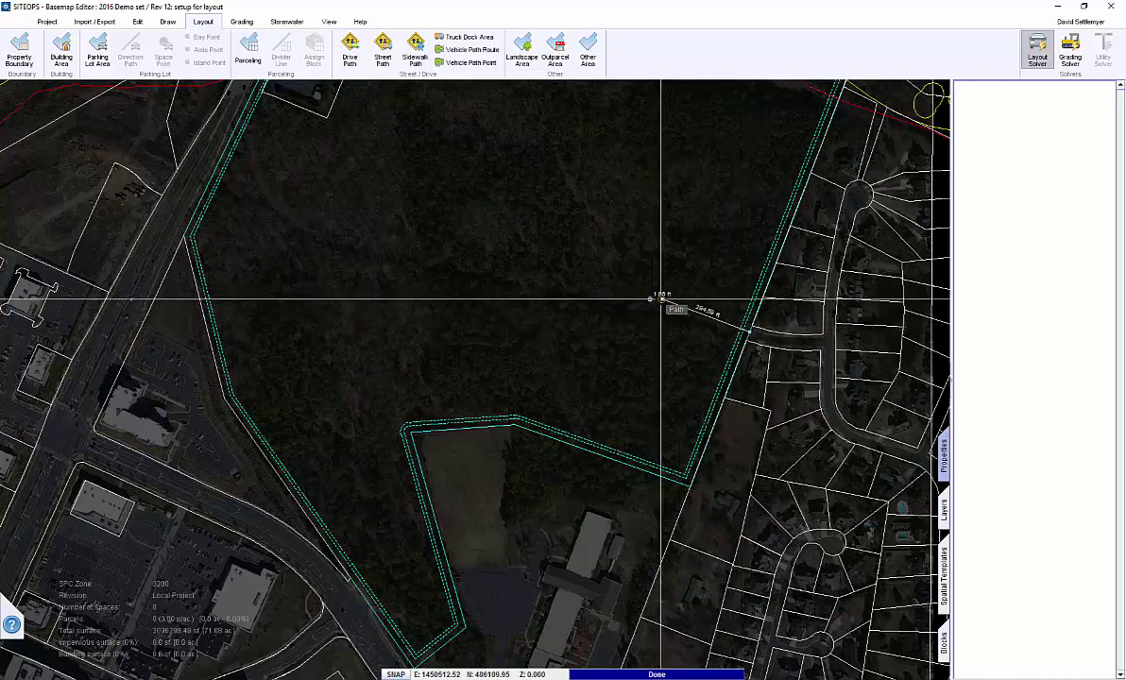
click(661, 300)
click(444, 248)
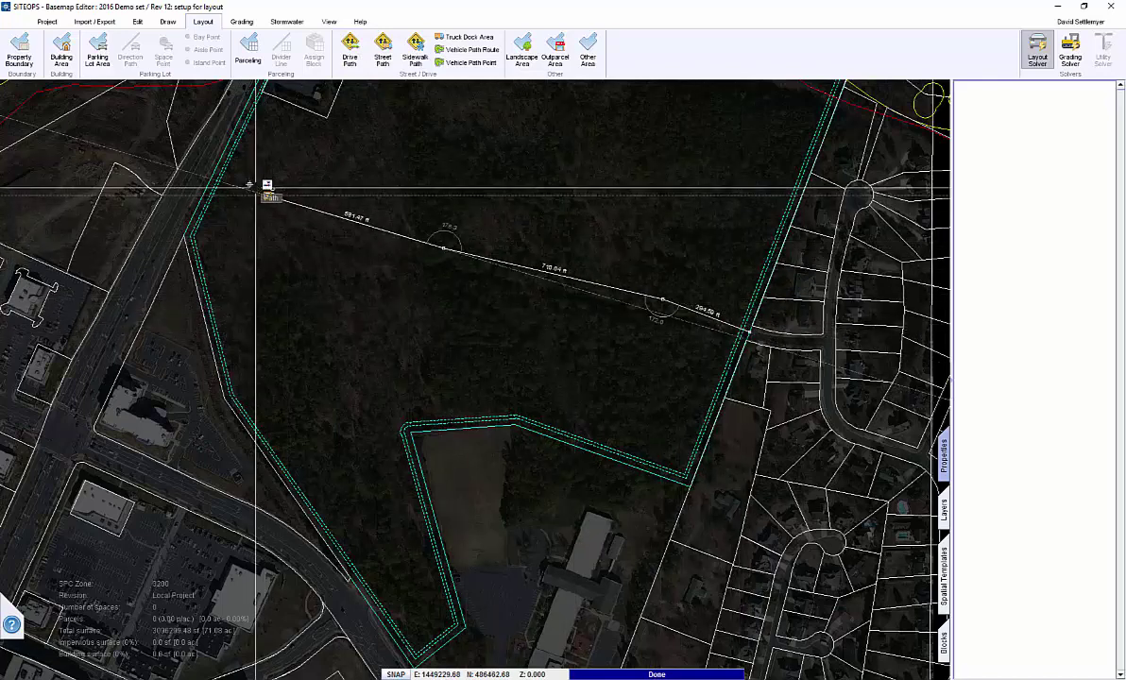
click(255, 191)
scroll(205, 170, up, 3)
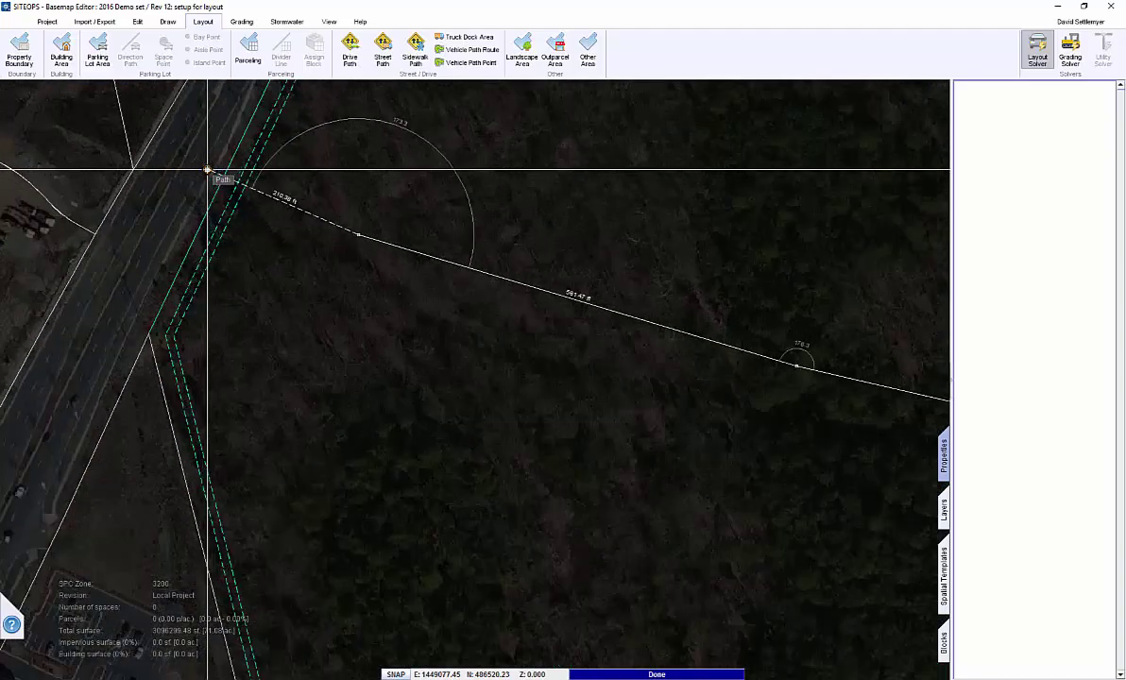
scroll(208, 171, up, 1)
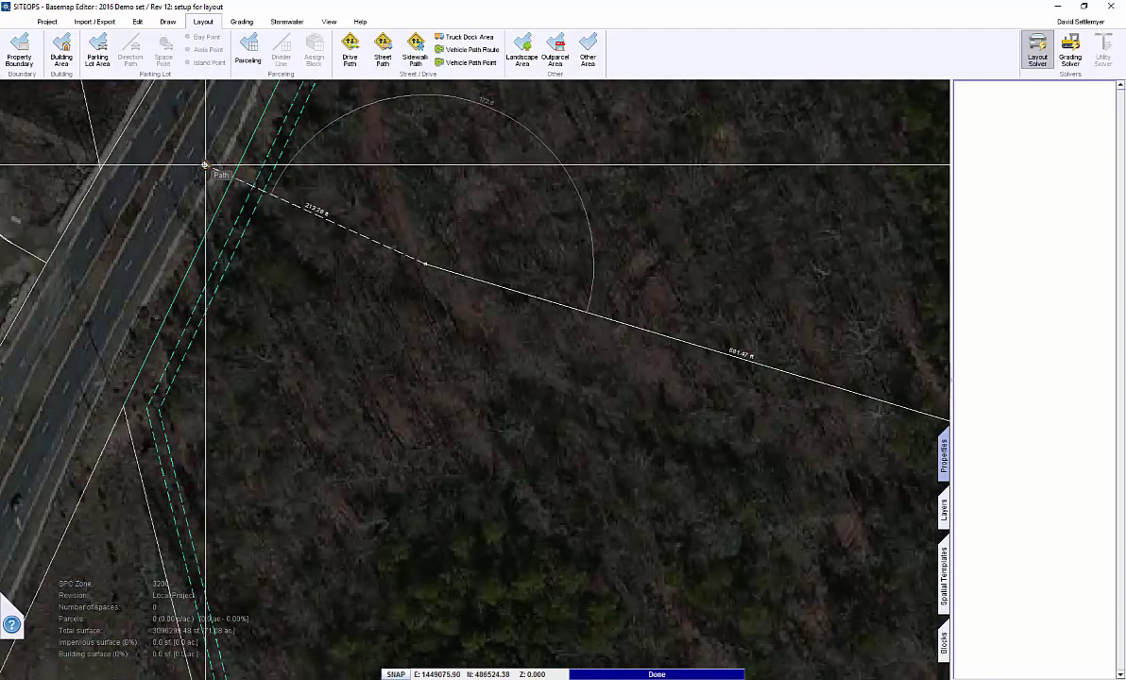
right_click(243, 162)
click(264, 171)
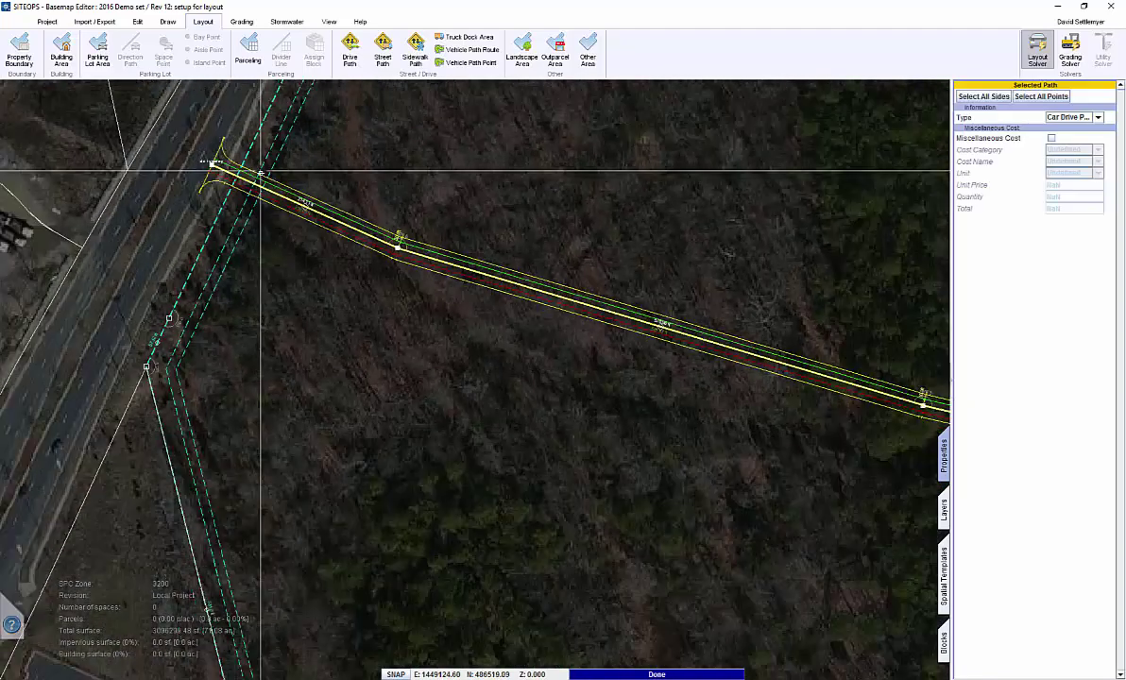
- Apply the Mission Minor cross section to all sides of the drive path, with 3.13% driveway slopes and sidewalks on the red and green sides
scroll(400, 268, down, 2)
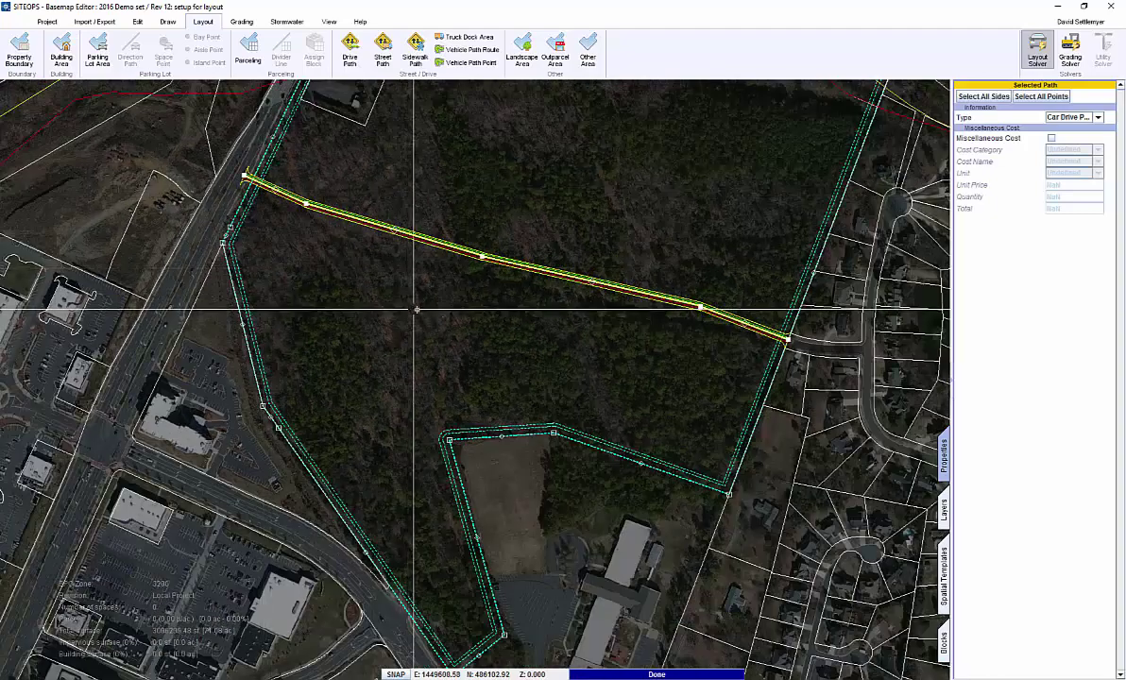
click(983, 96)
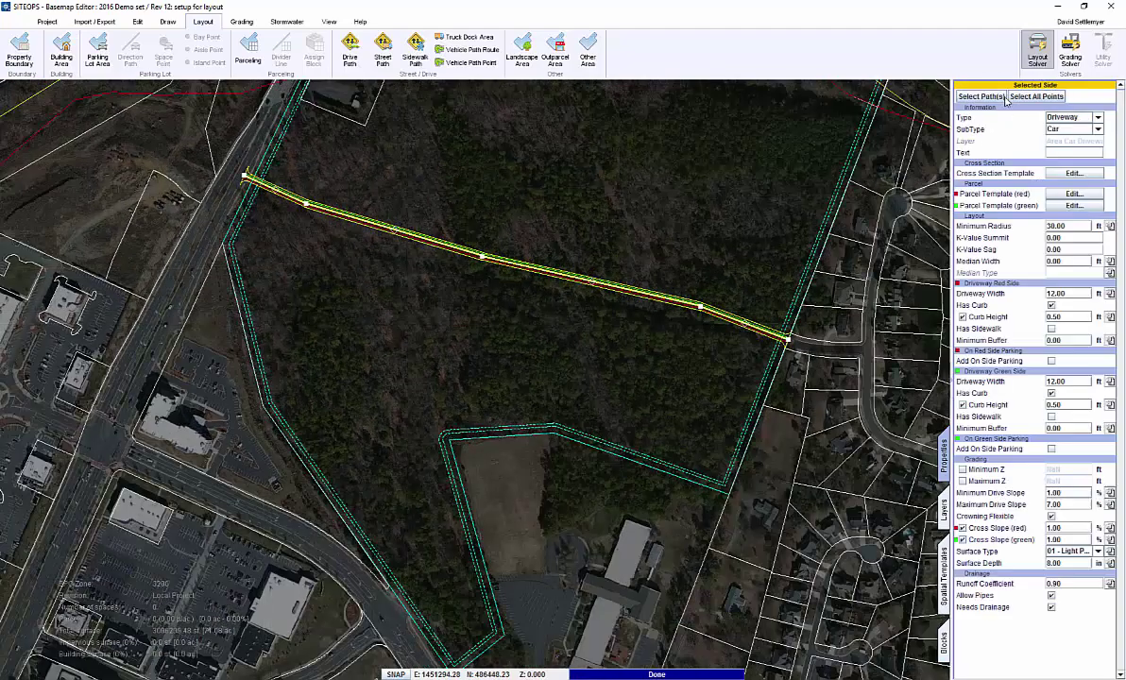
click(1059, 175)
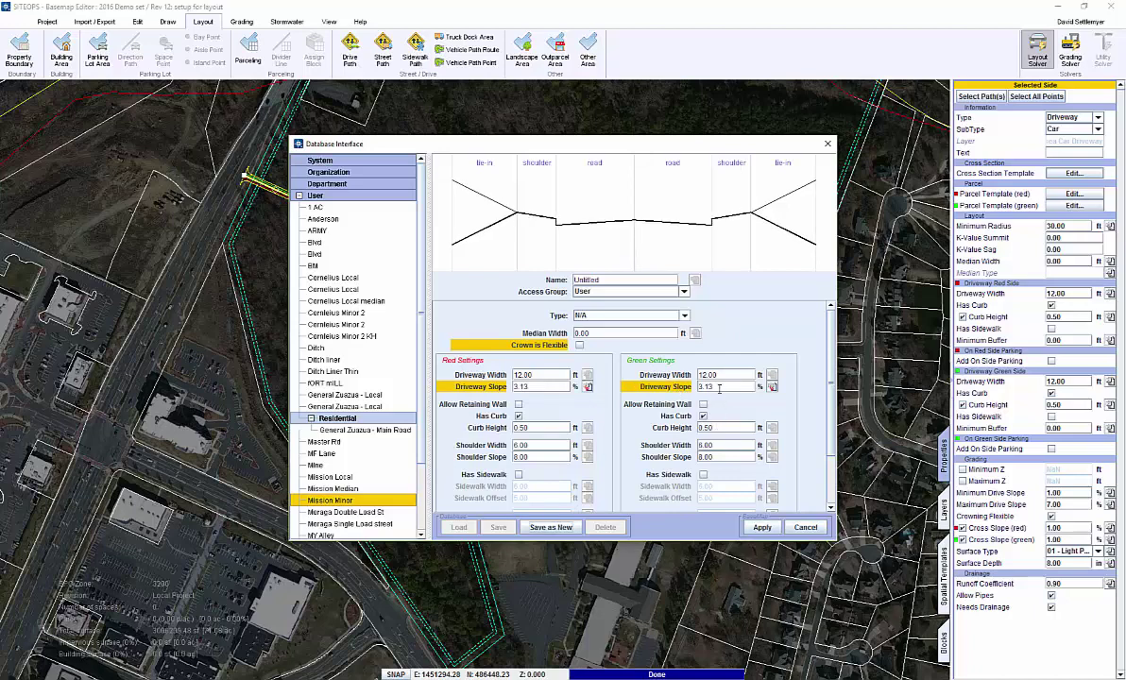
scroll(719, 424, down, 1)
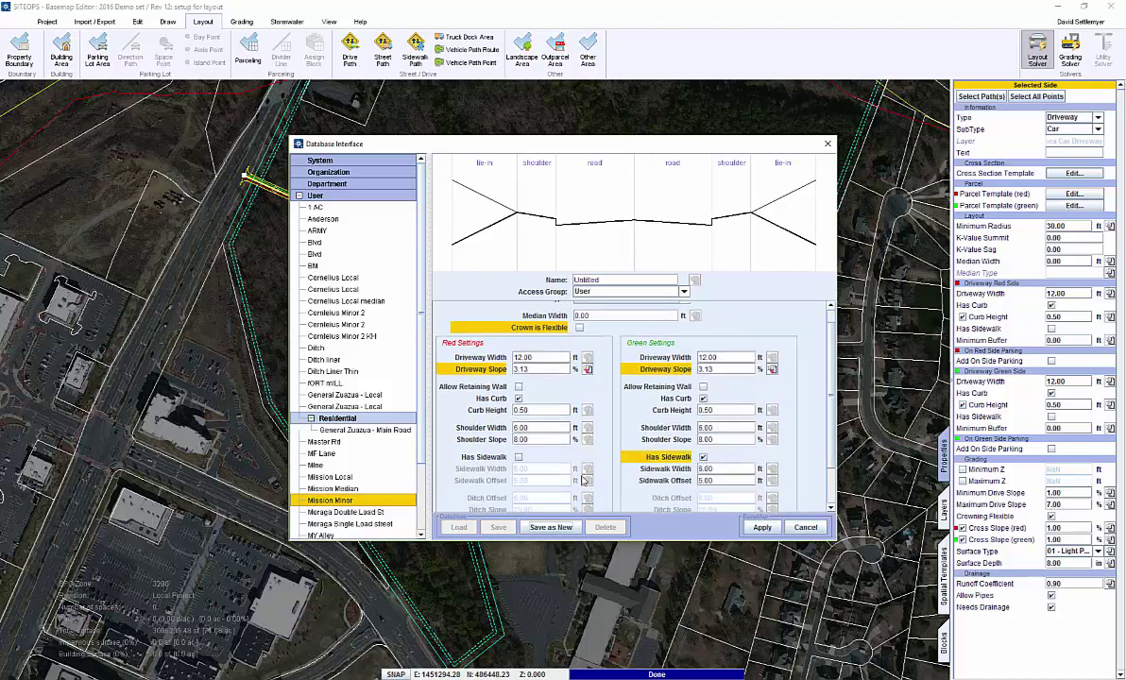
click(761, 529)
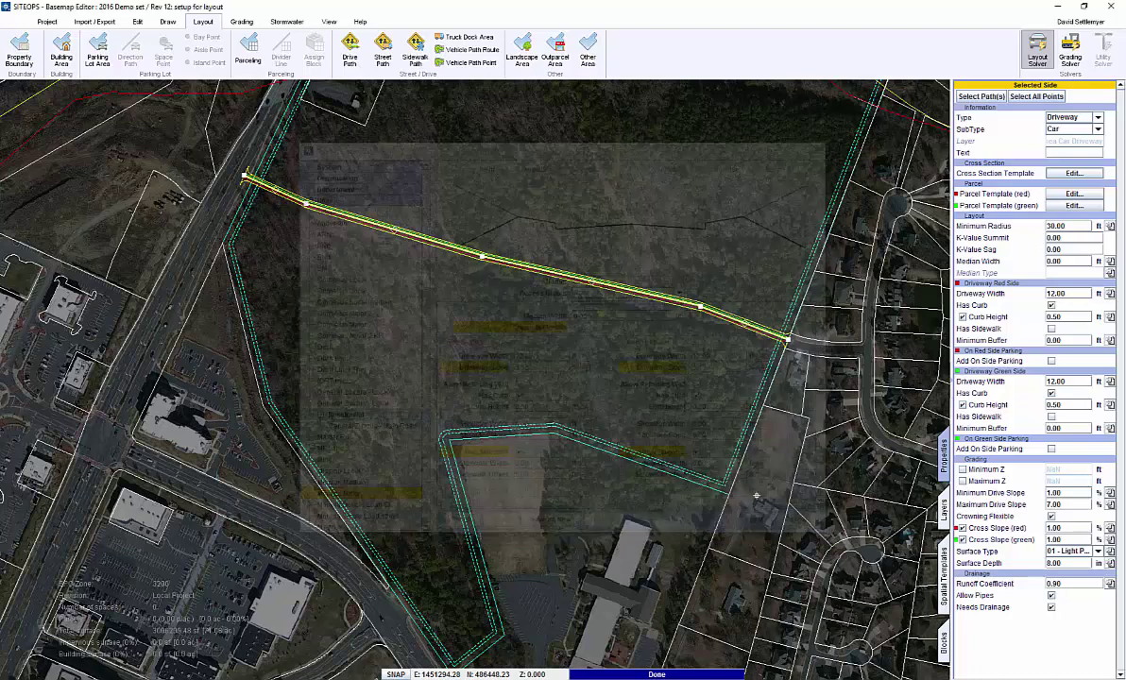
- Set the radius of all points on the drive path to 50 ft
click(1038, 97)
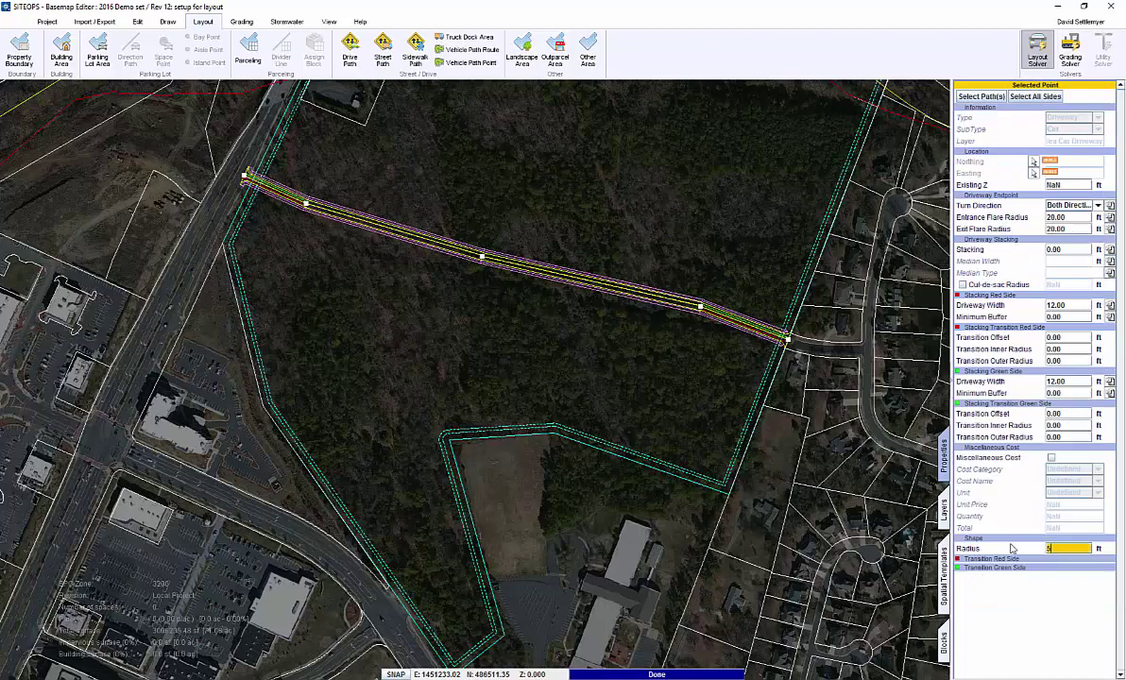
key(Return)
scroll(510, 244, up, 5)
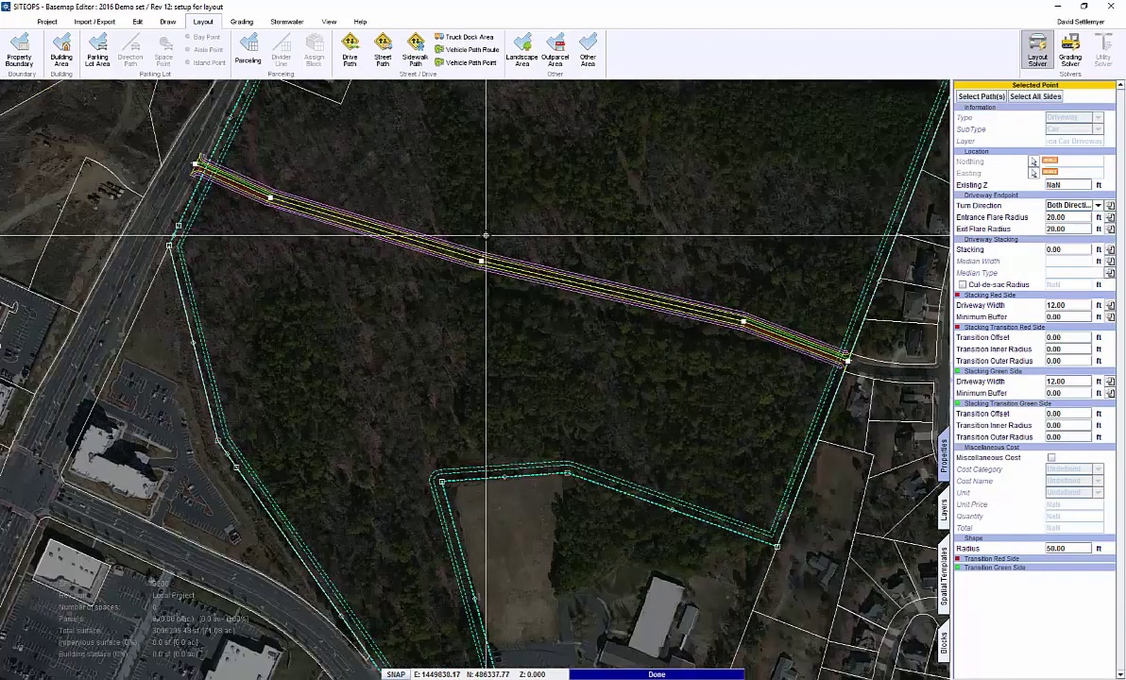
click(469, 283)
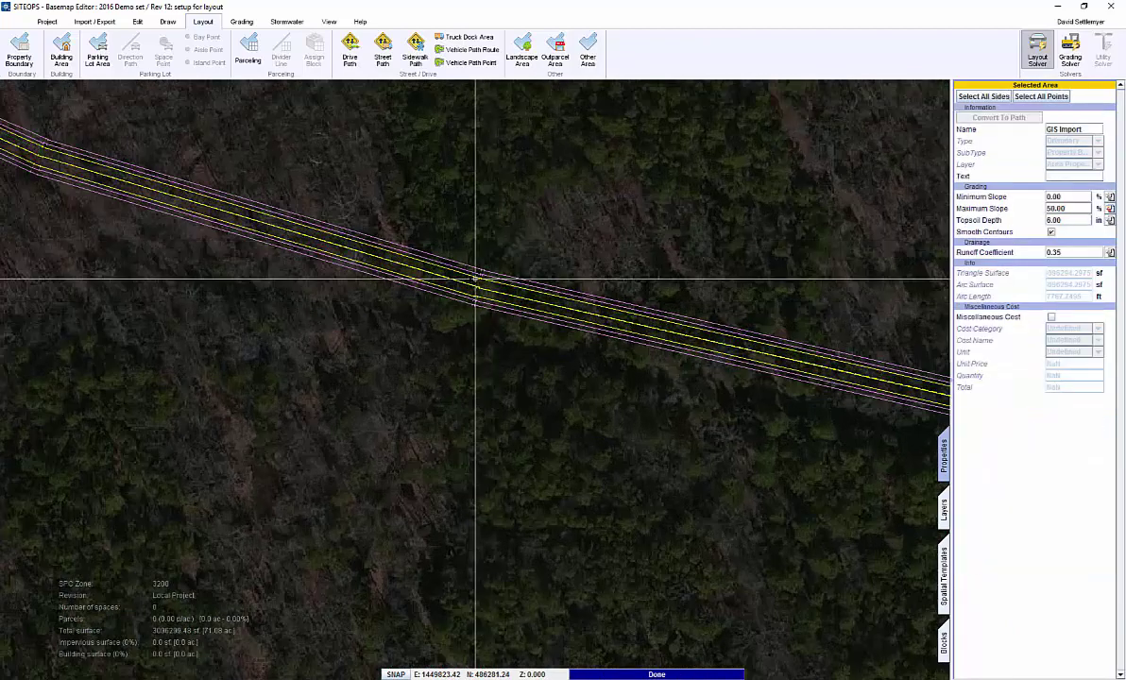
scroll(475, 278, down, 1)
scroll(474, 278, down, 2)
middle_drag(464, 307, 508, 179)
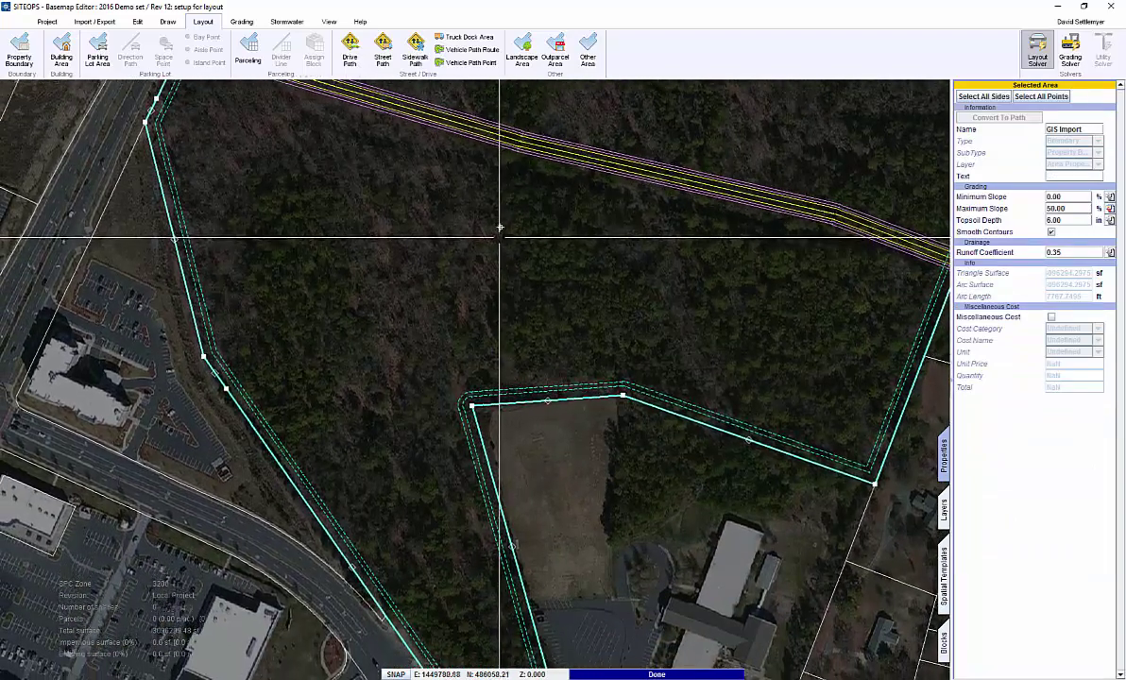
middle_drag(503, 225, 502, 193)
scroll(515, 201, down, 2)
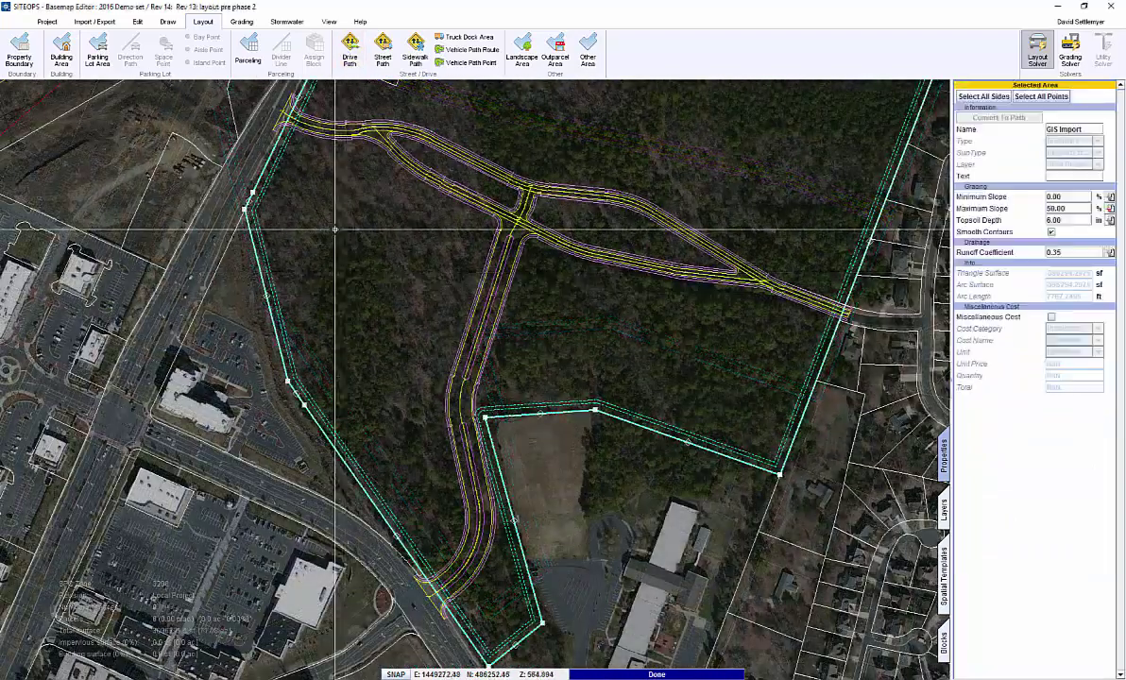
- Place the angled building from the spatial templates in the wooded area between the western property line and the north-south drive
scroll(335, 230, up, 3)
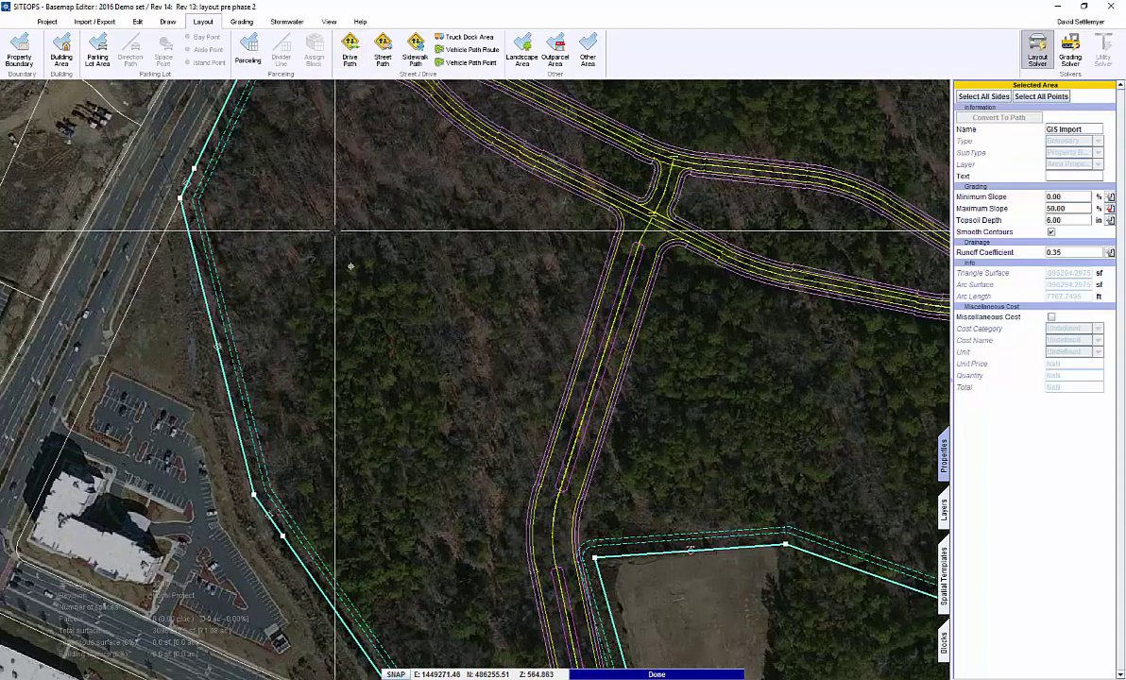
middle_drag(334, 230, 366, 299)
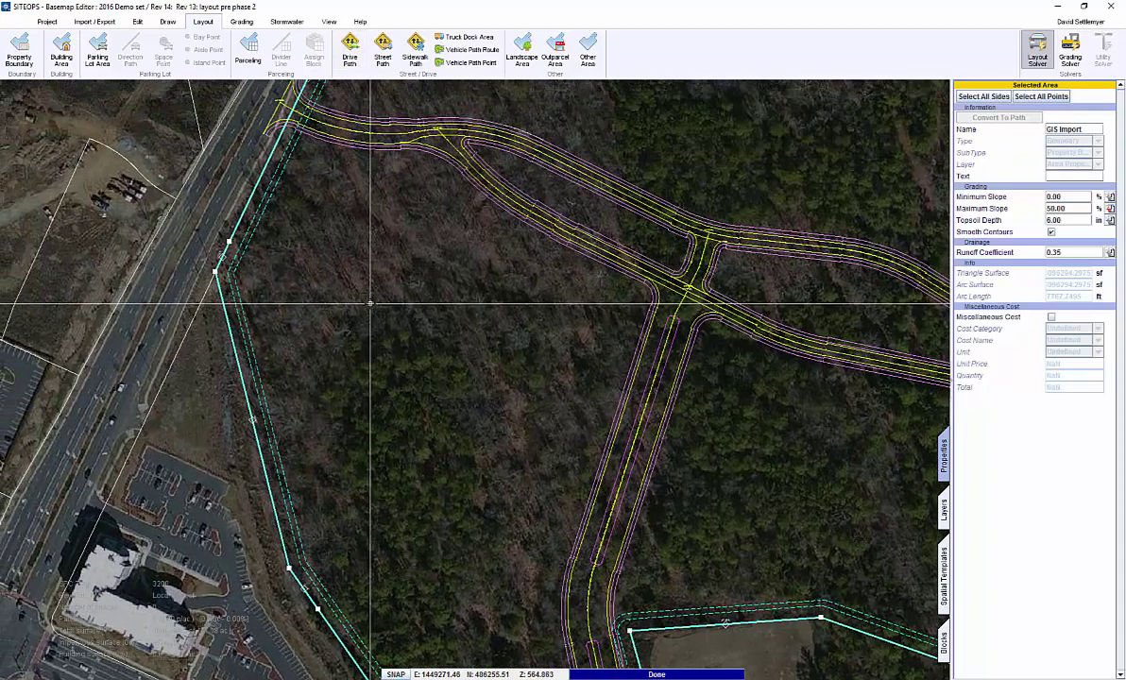
click(112, 21)
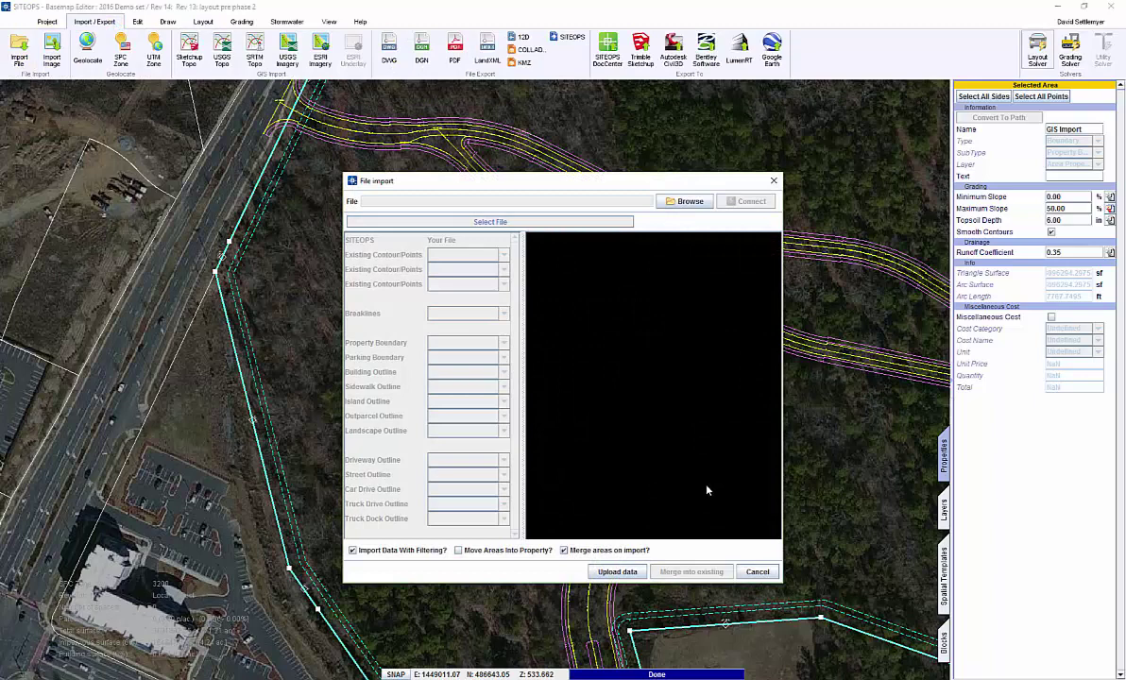
click(760, 574)
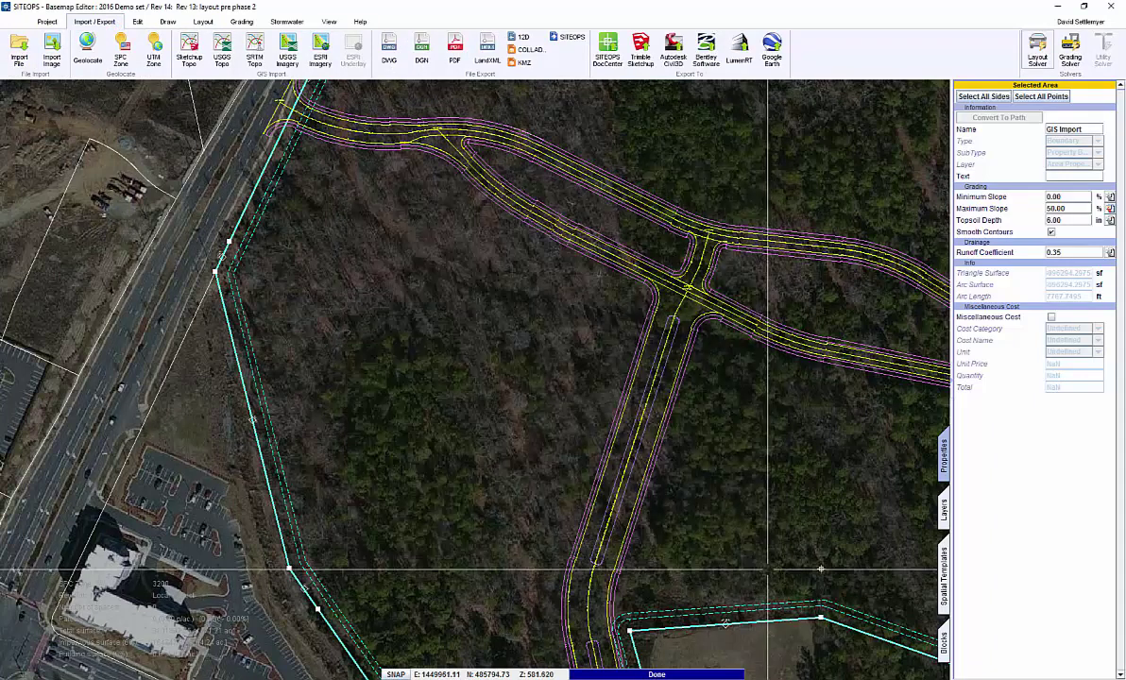
click(942, 574)
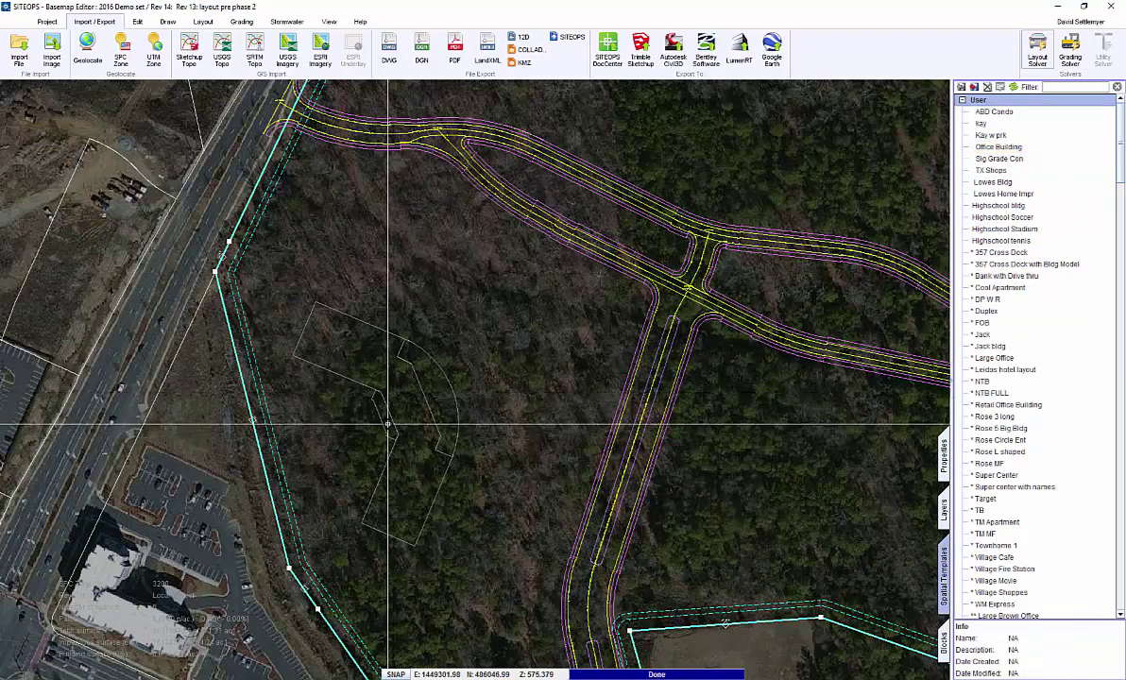
click(385, 391)
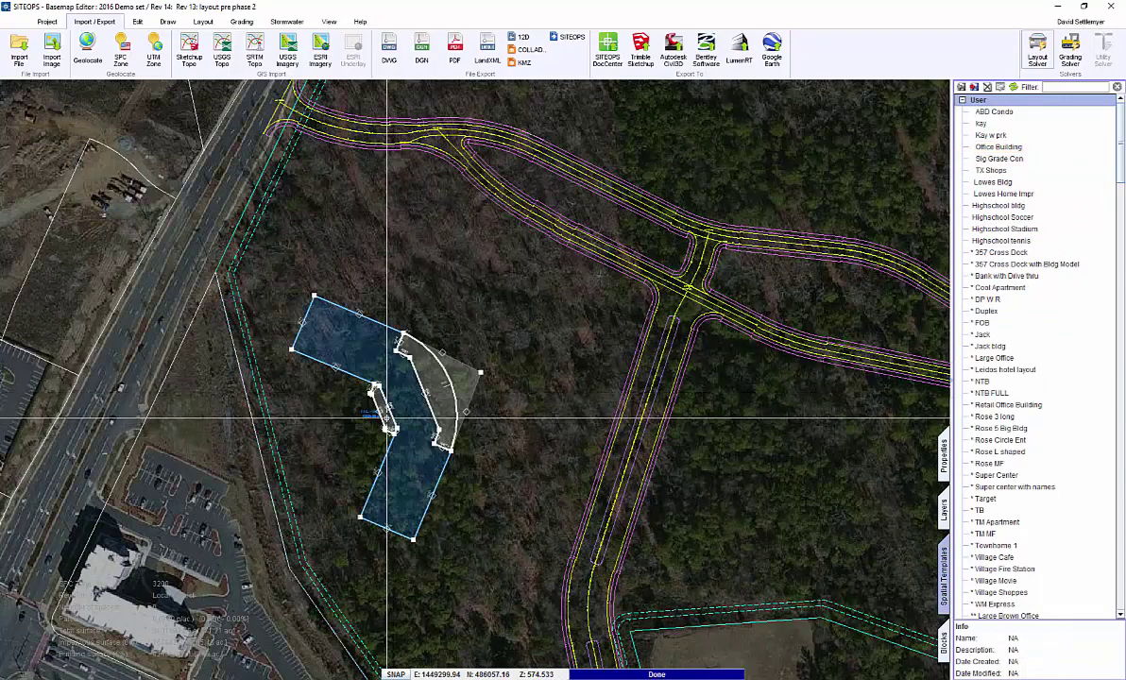
- Chain the building's two straight eastern sides and the curved entrance edge between them into one path
right_click(460, 334)
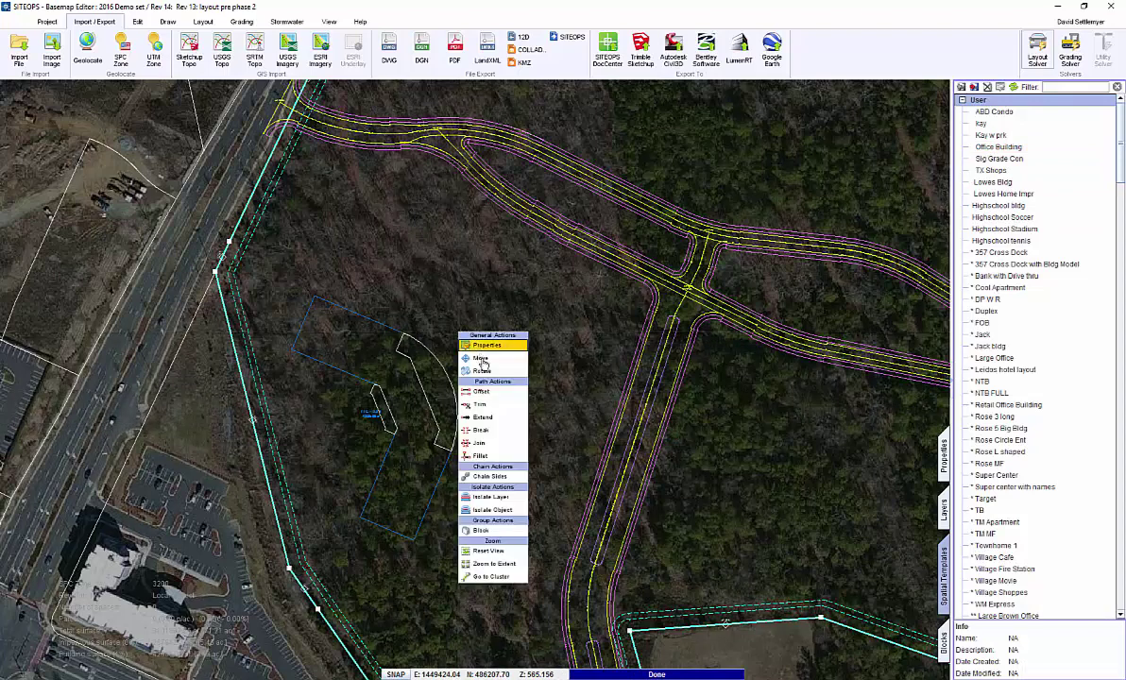
click(492, 477)
click(439, 483)
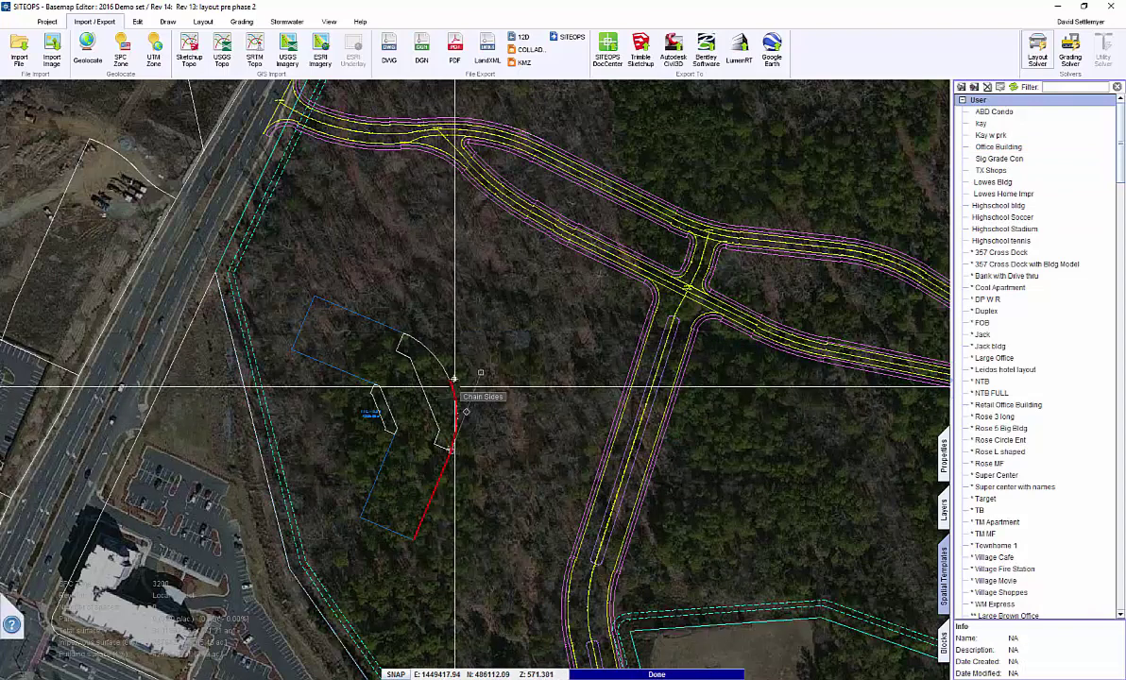
right_click(396, 329)
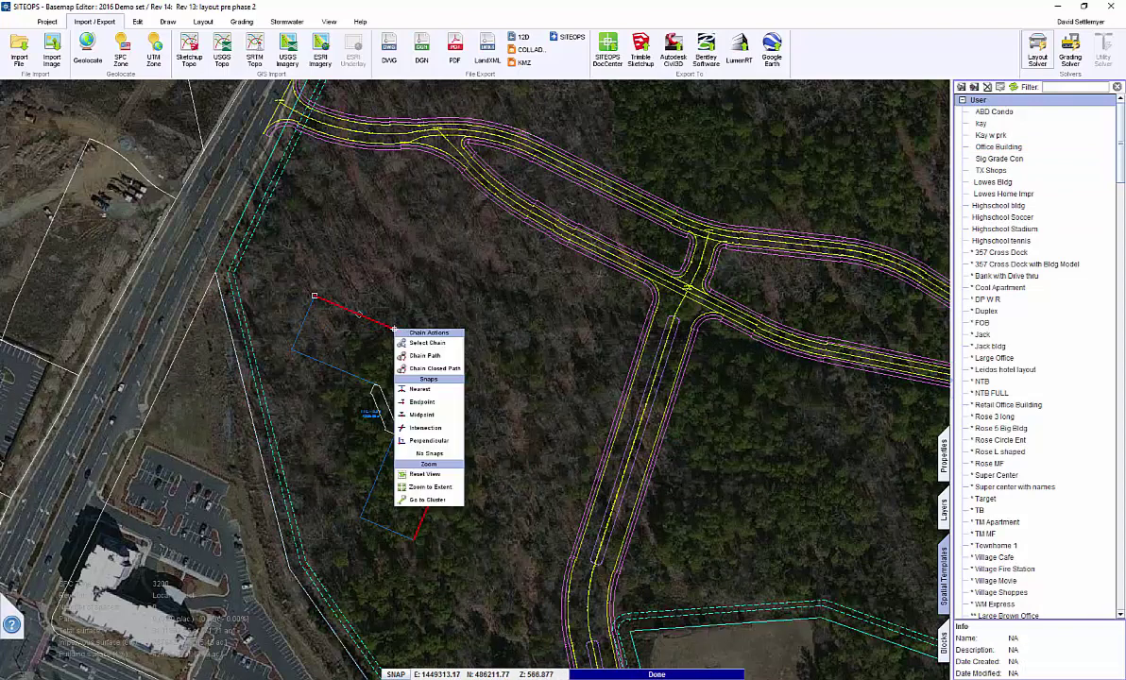
click(433, 358)
- Offset the chained building-front path about 208 ft outward toward the drives
right_click(394, 327)
click(429, 388)
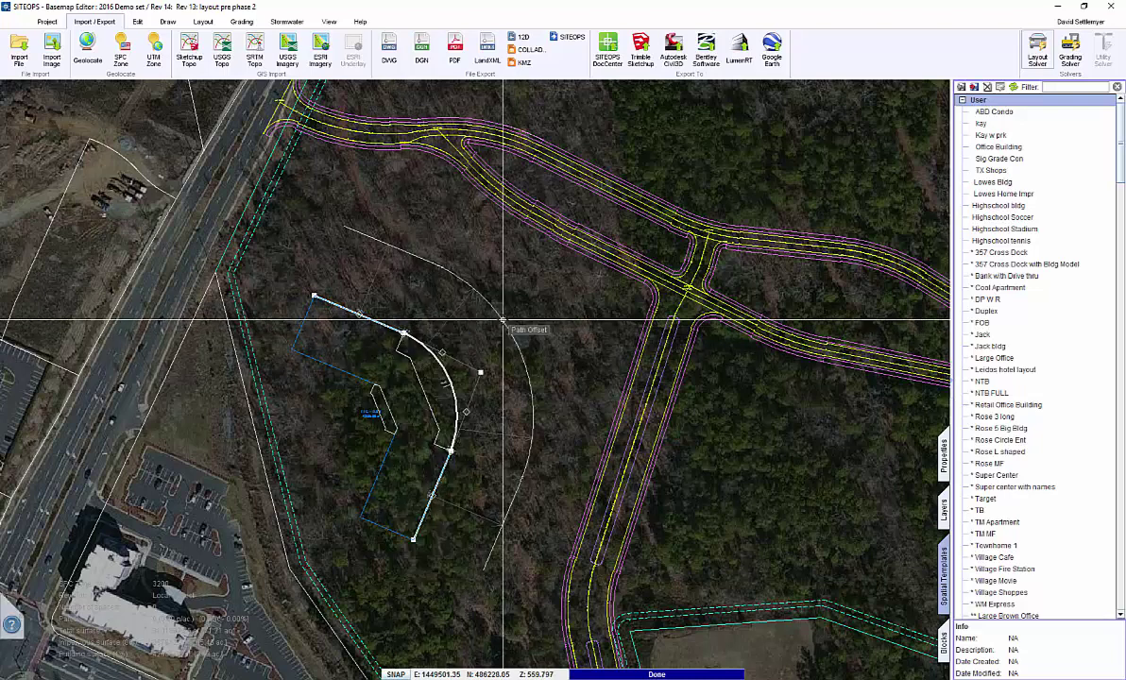
key(Return)
key(Escape)
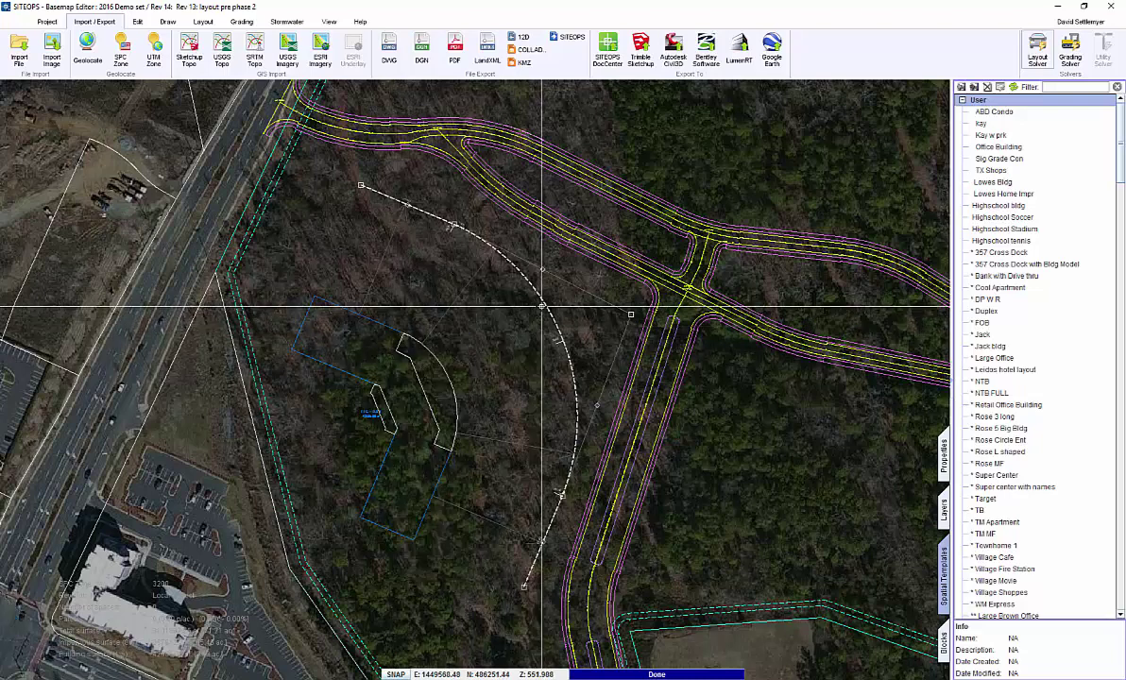
- Draw straight path lines joining both ends of the offset curve to the building's north and south corners
click(54, 47)
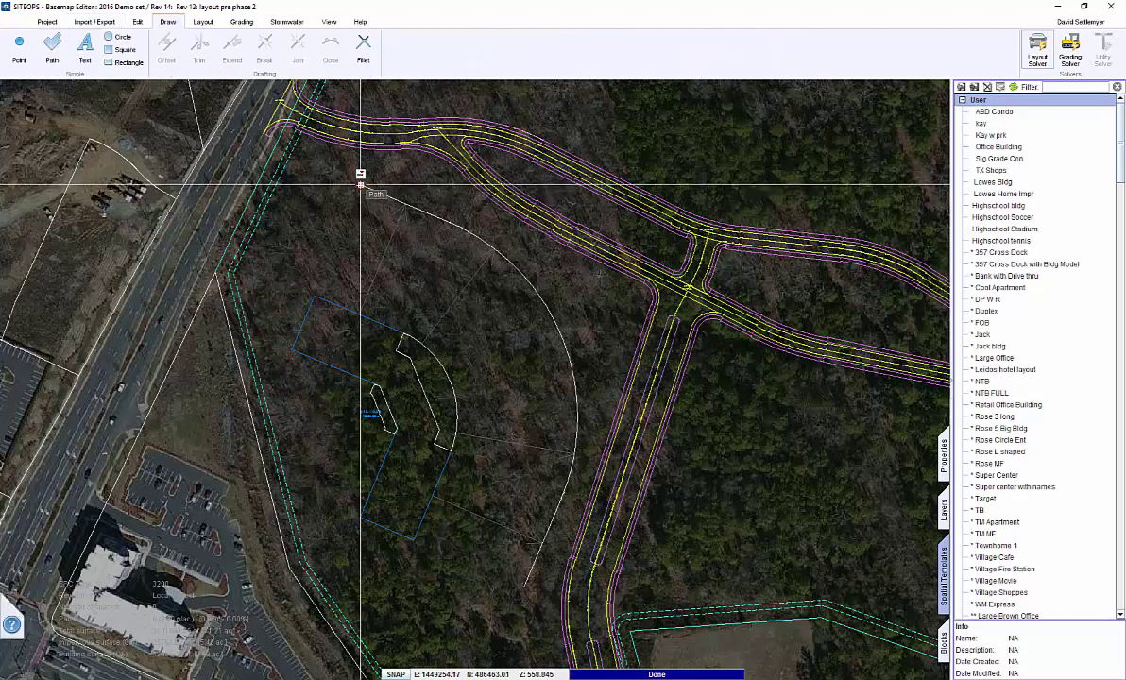
click(360, 185)
double_click(315, 294)
key(space)
click(414, 539)
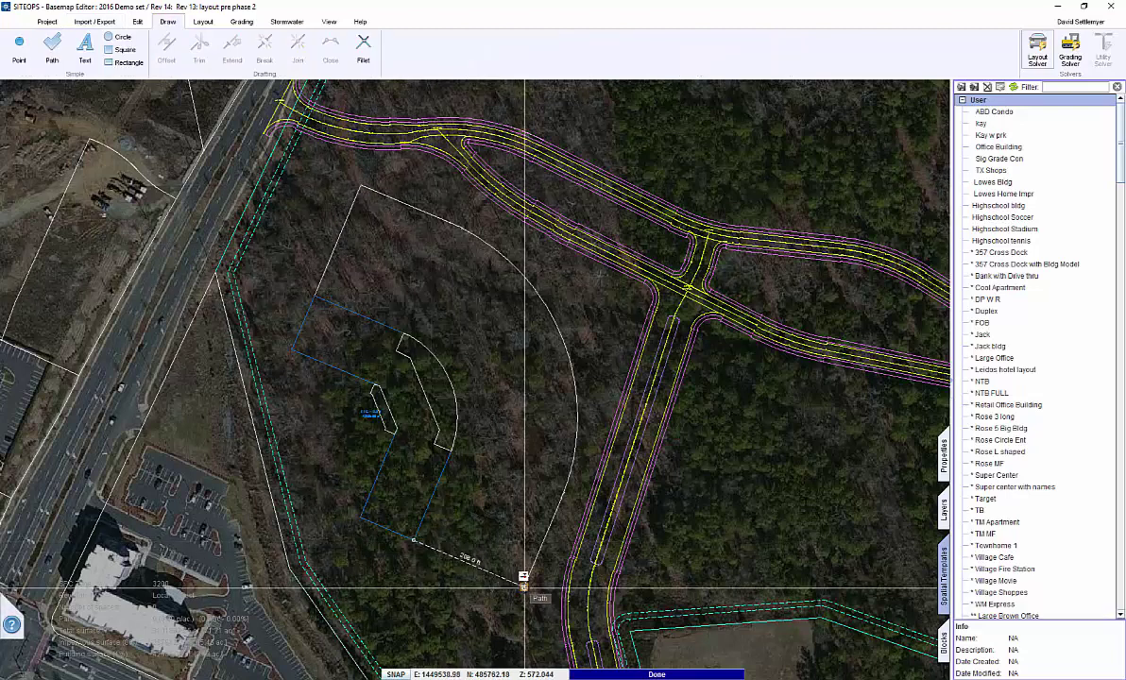
click(524, 586)
- Chain the building front, the offset curve and both connecting lines into one closed path
right_click(501, 488)
click(522, 501)
click(531, 523)
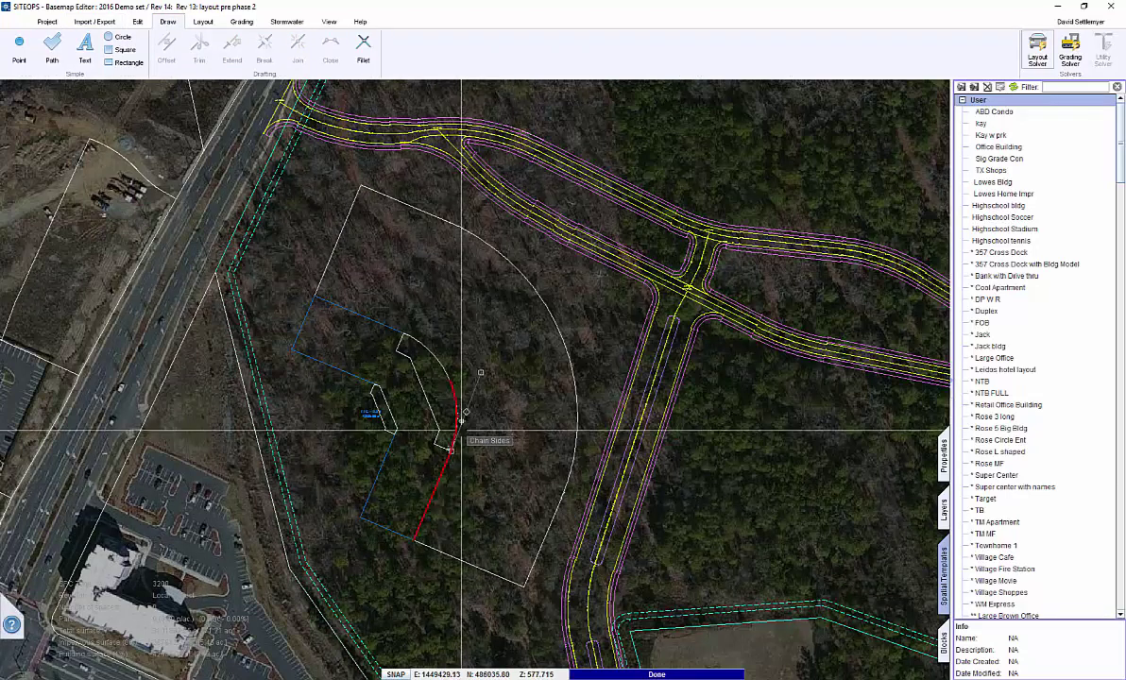
click(447, 219)
click(574, 455)
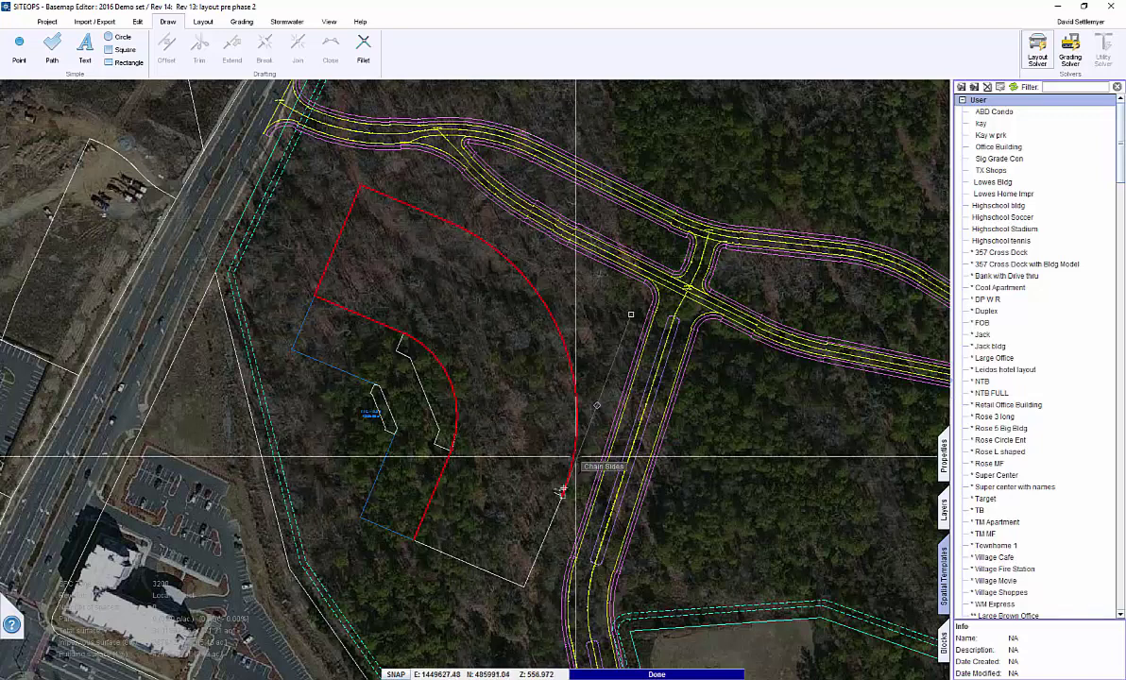
click(542, 542)
click(485, 568)
right_click(485, 567)
click(537, 431)
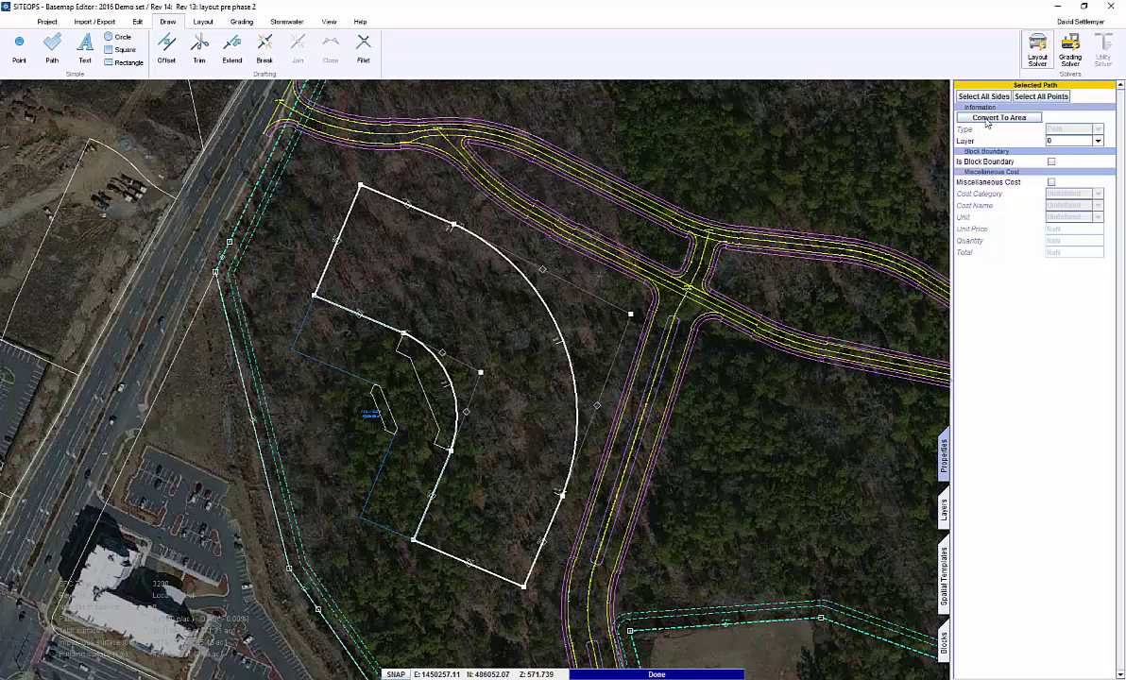
- Convert the closed path to an area of type Parking and run the Layout Solver on it
click(987, 118)
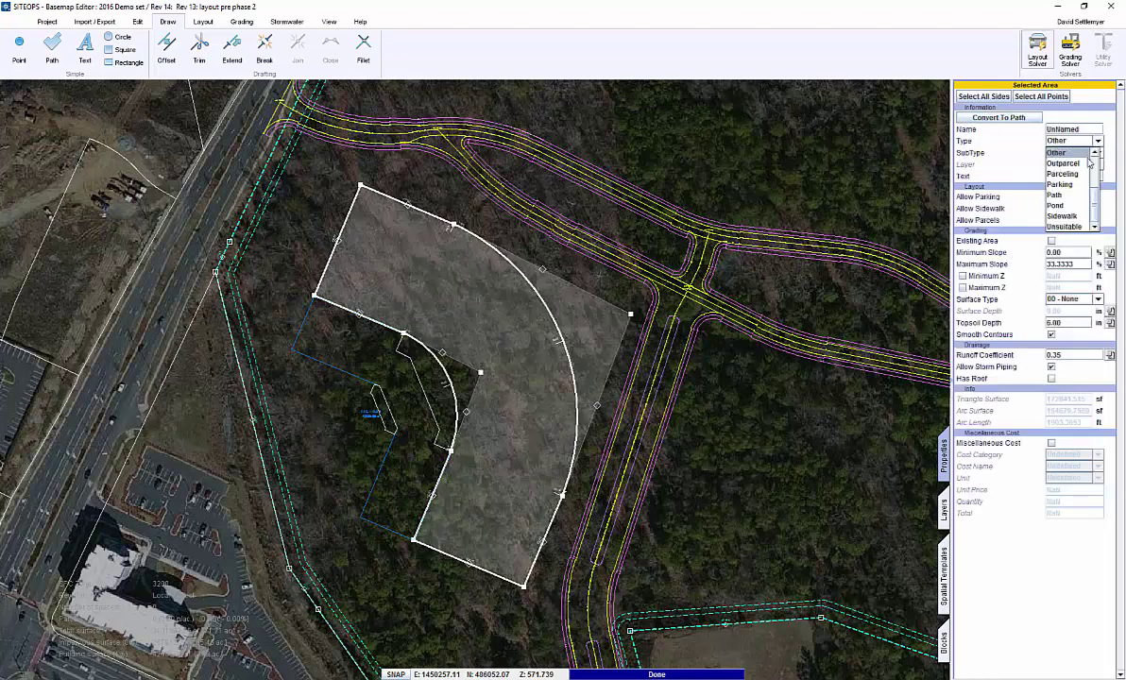
click(1079, 184)
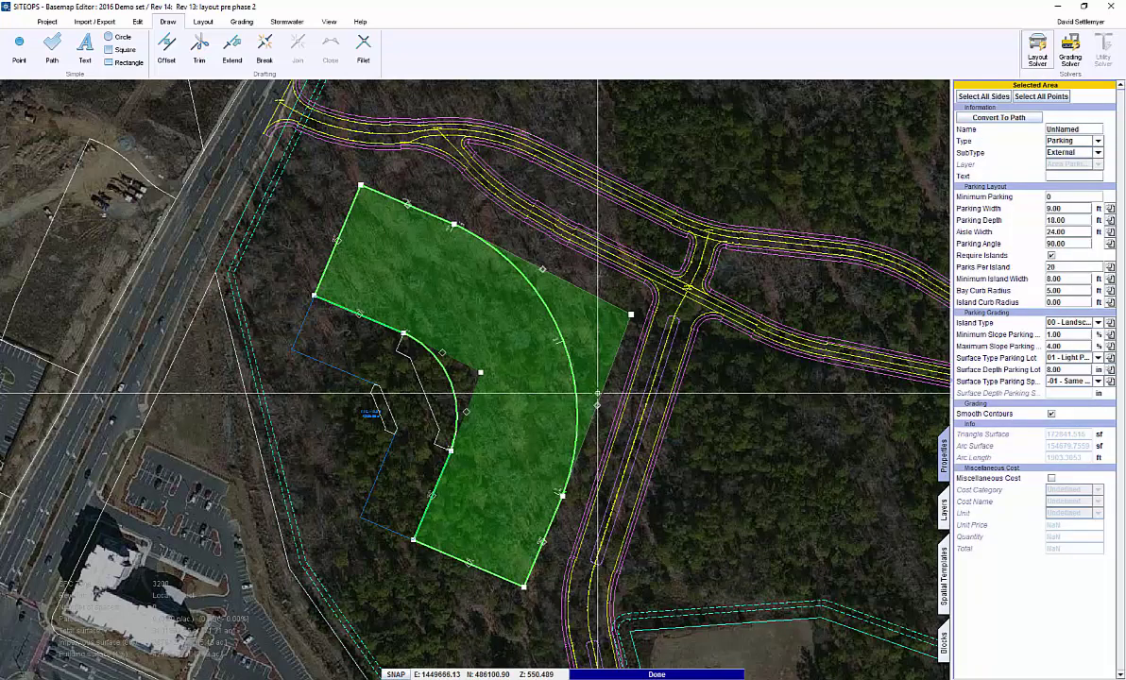
click(1037, 52)
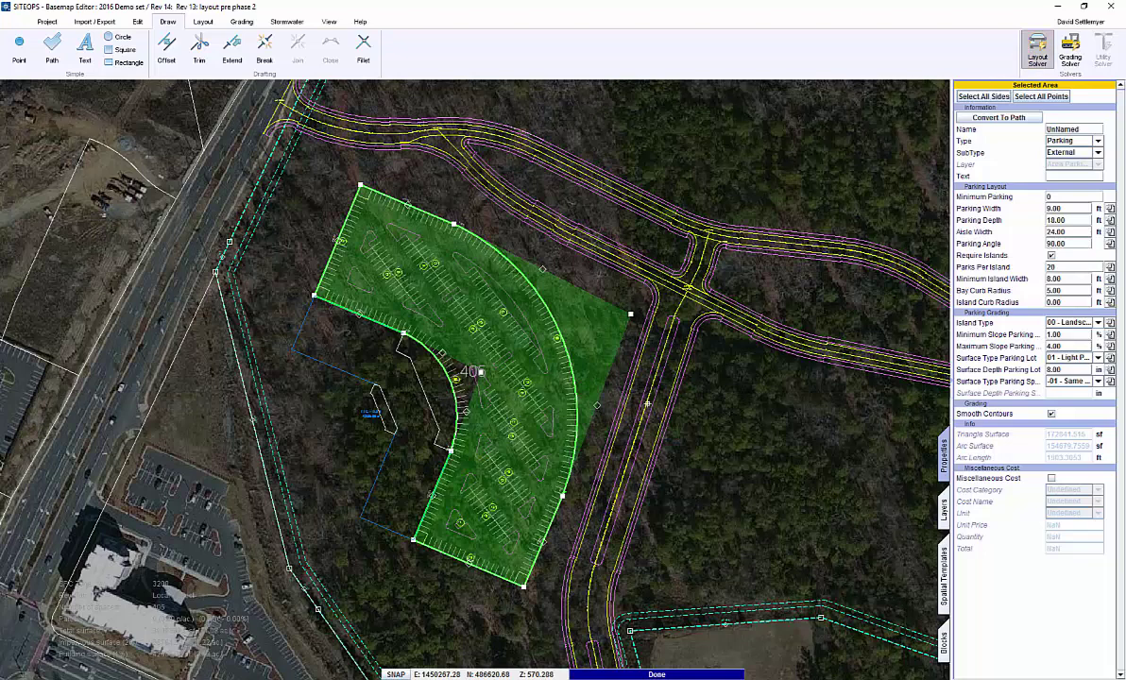
- Select the parking lot's building-facing sides and disallow parking along them
right_drag(482, 312, 366, 453)
mouse_move(428, 513)
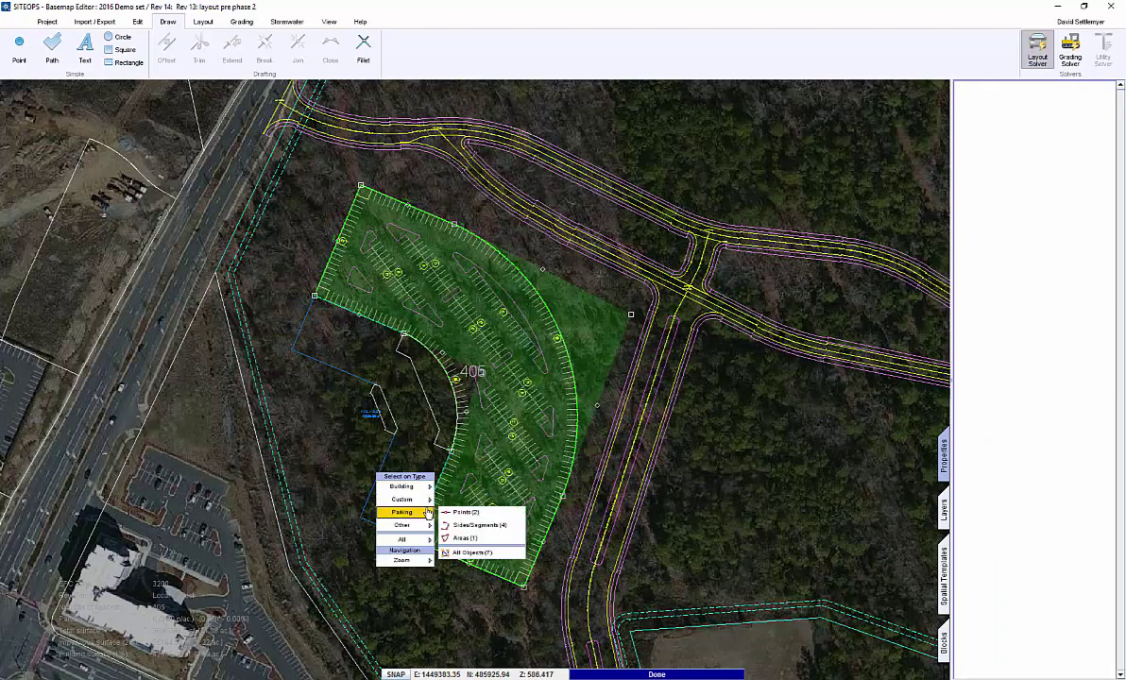
click(463, 525)
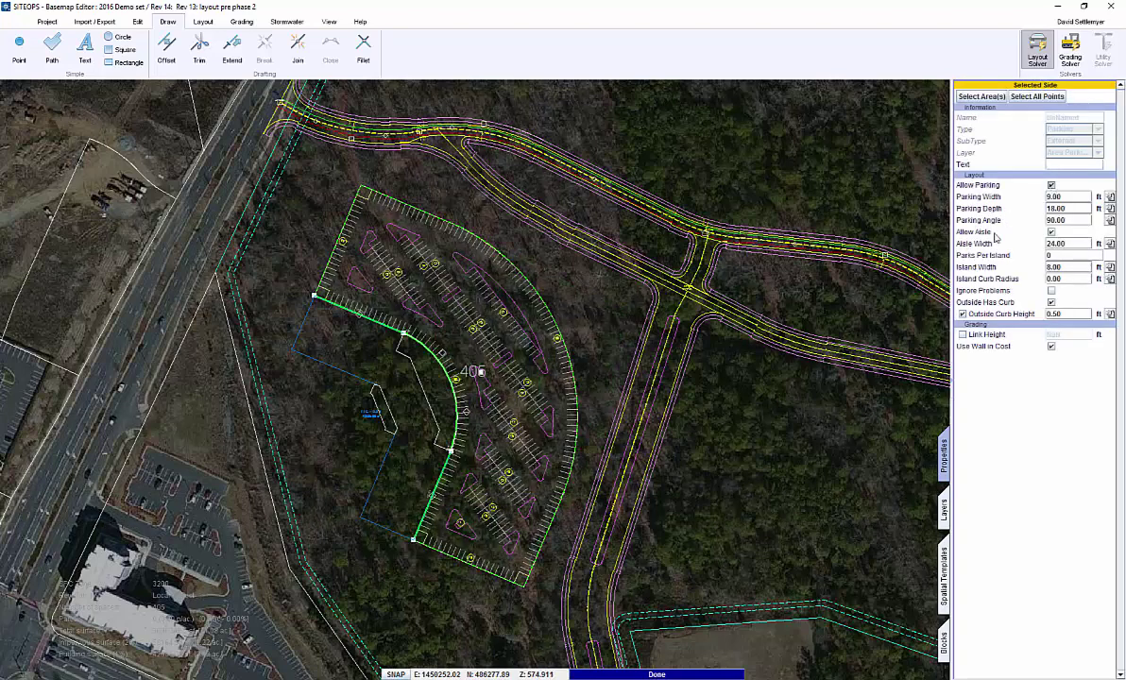
click(331, 479)
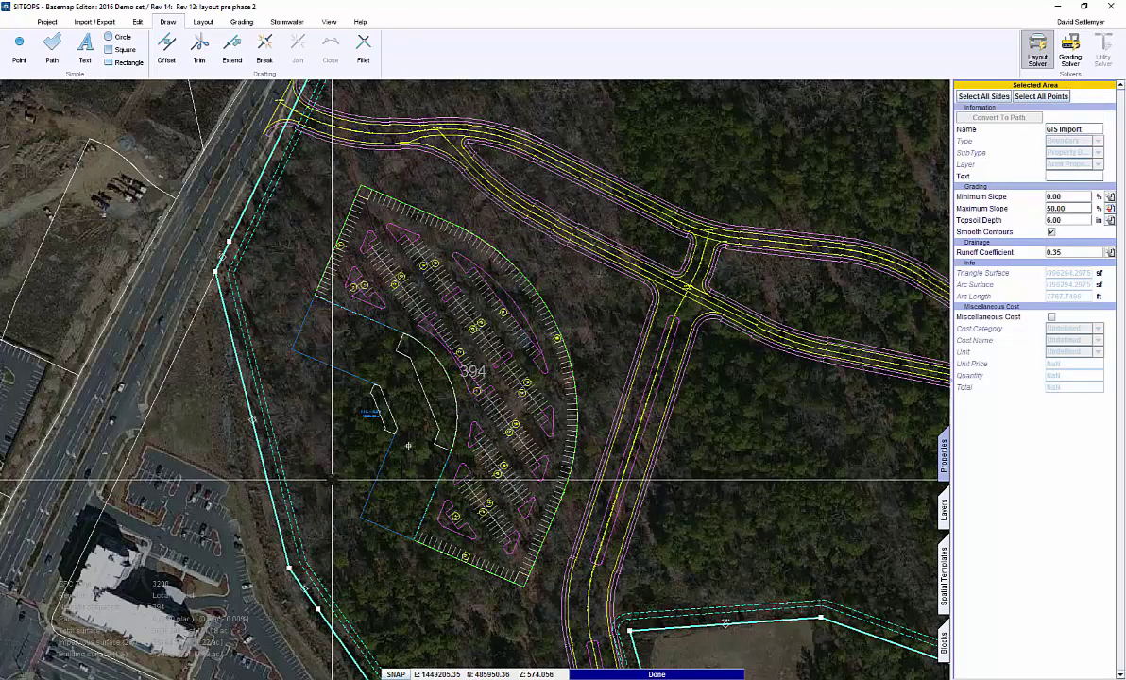
- Chain the lot's building-facing sides into a path and offset it to just inside the lot's outer curved edge
click(434, 300)
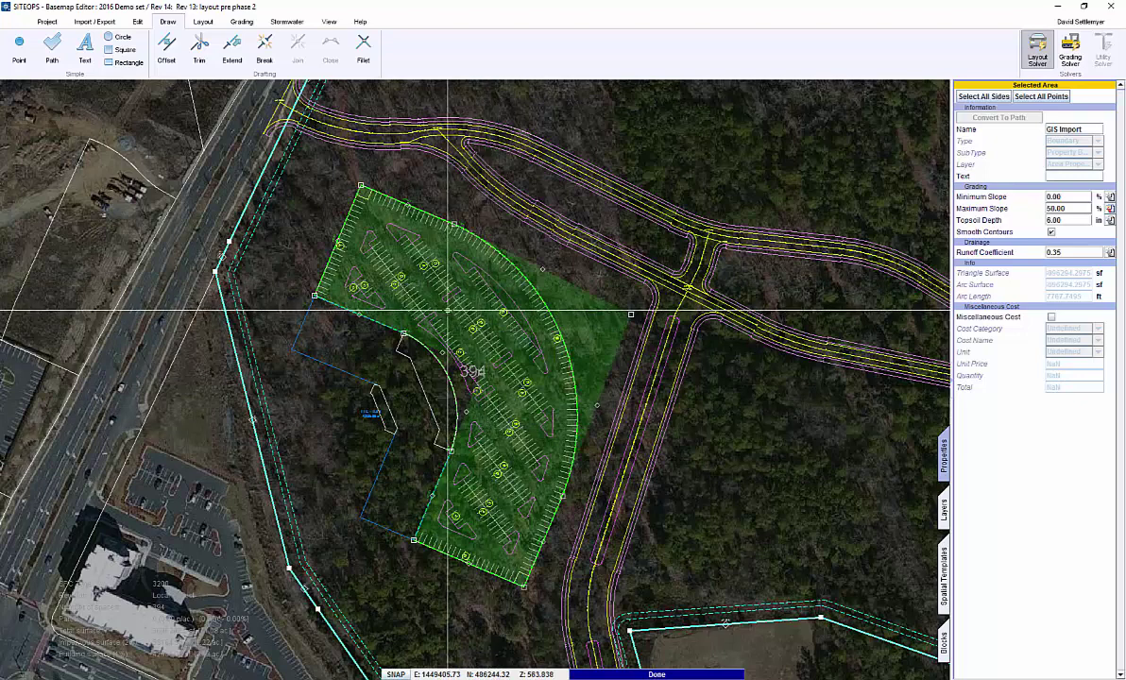
right_click(289, 308)
click(315, 343)
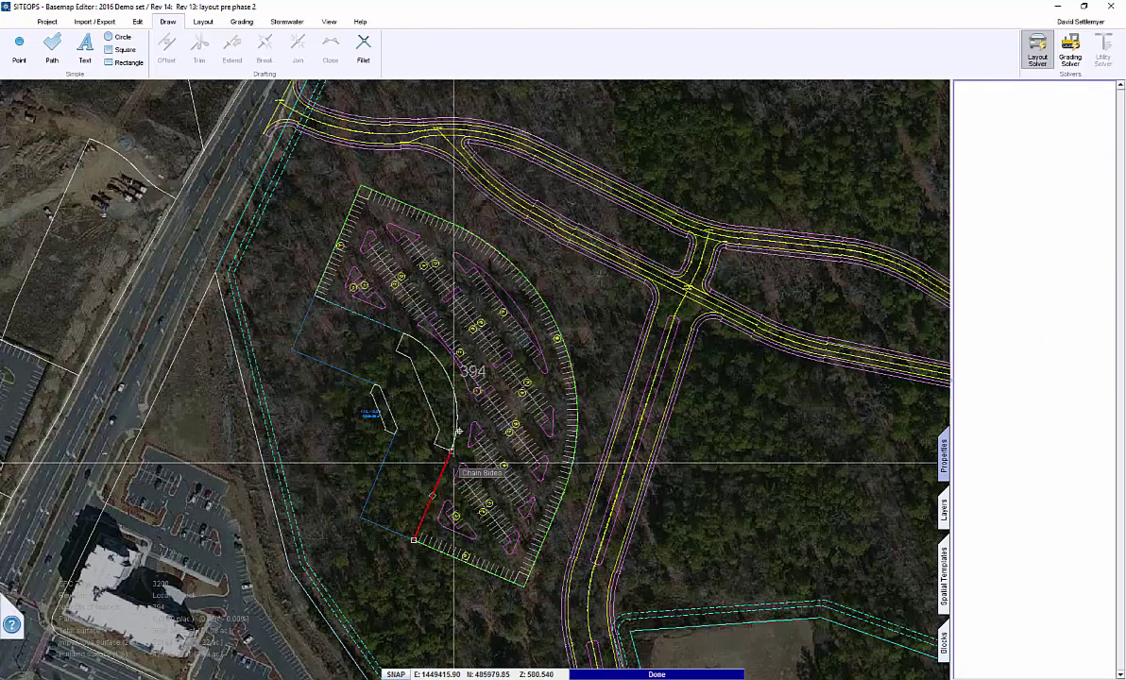
right_click(393, 328)
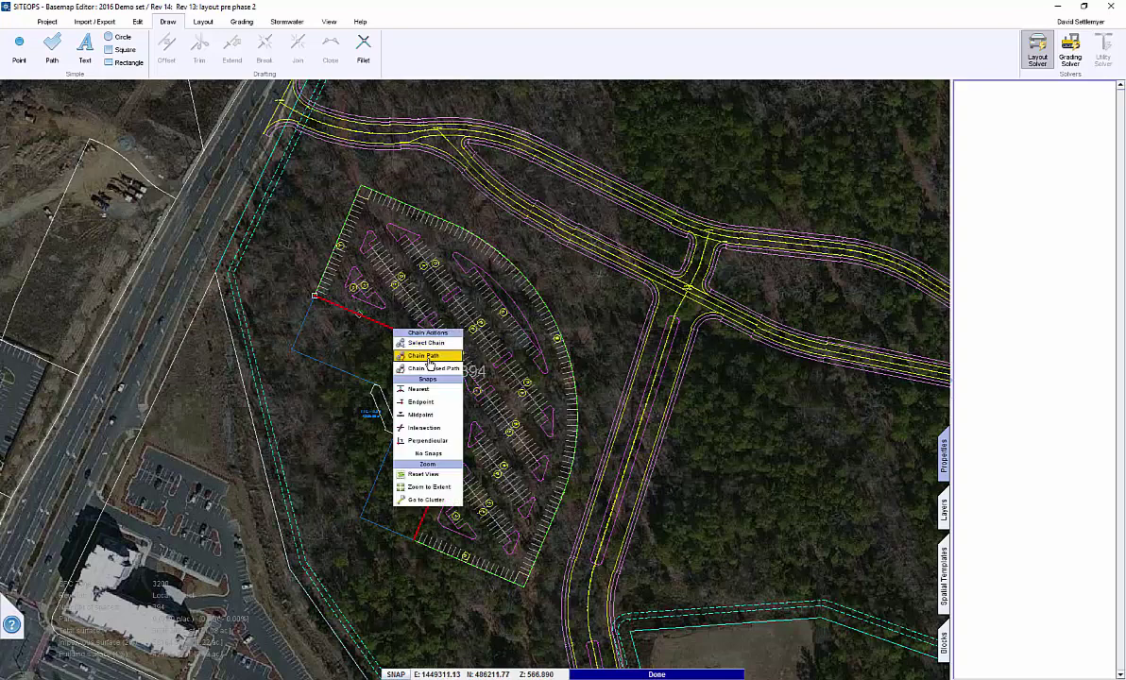
click(427, 356)
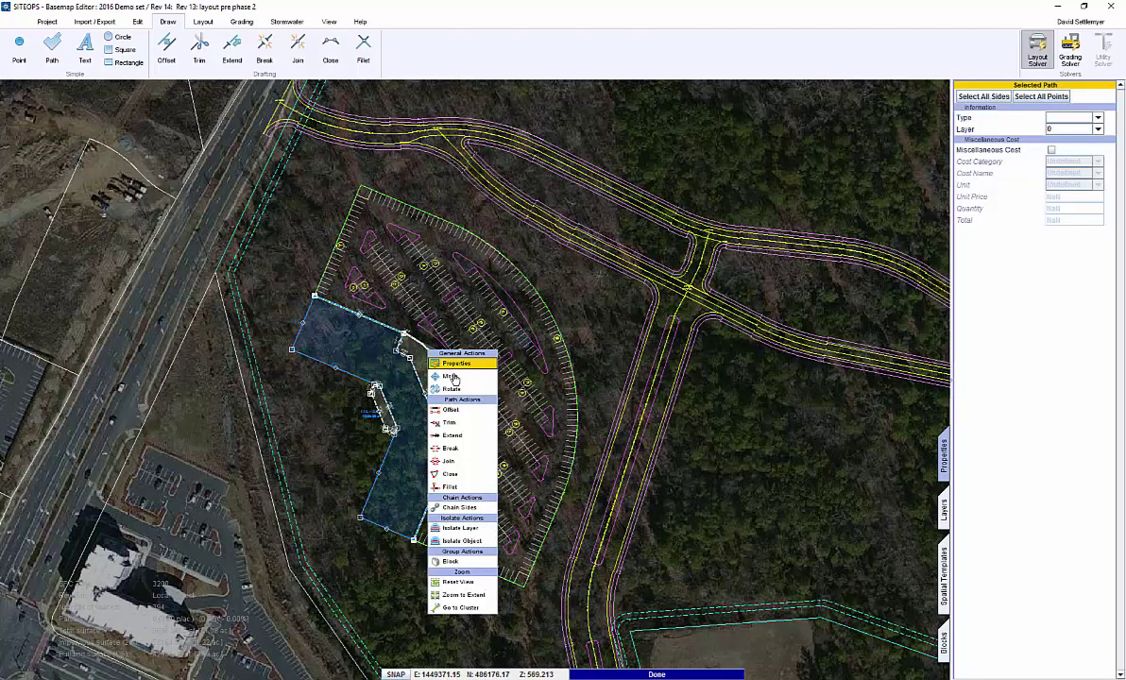
click(450, 409)
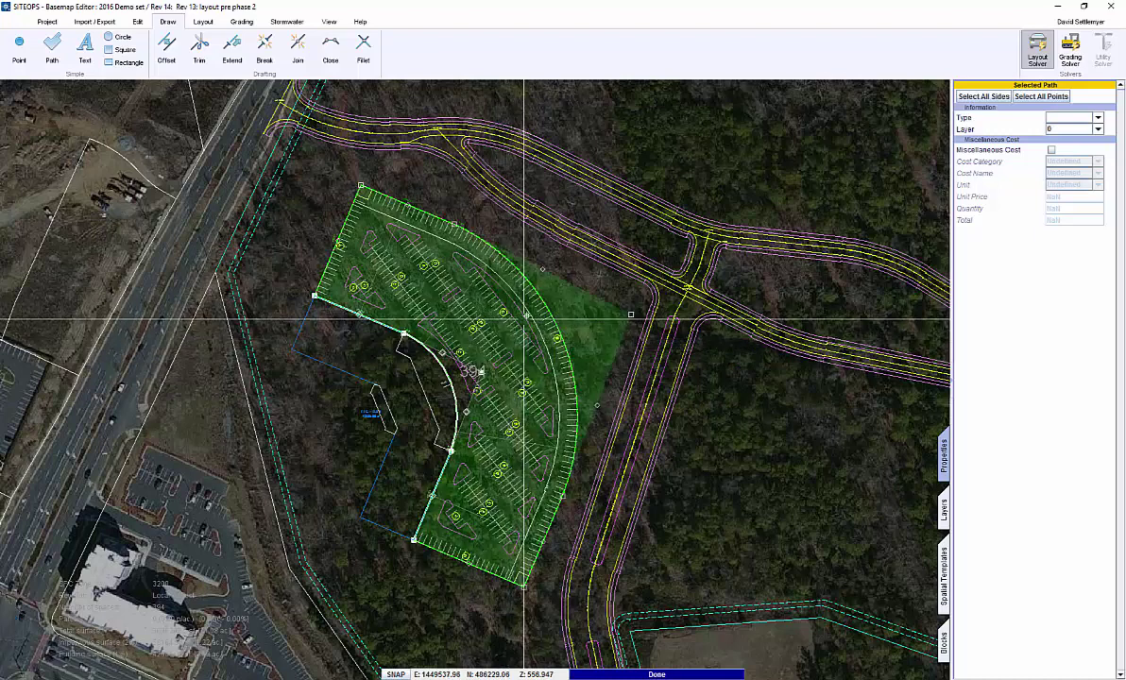
click(445, 241)
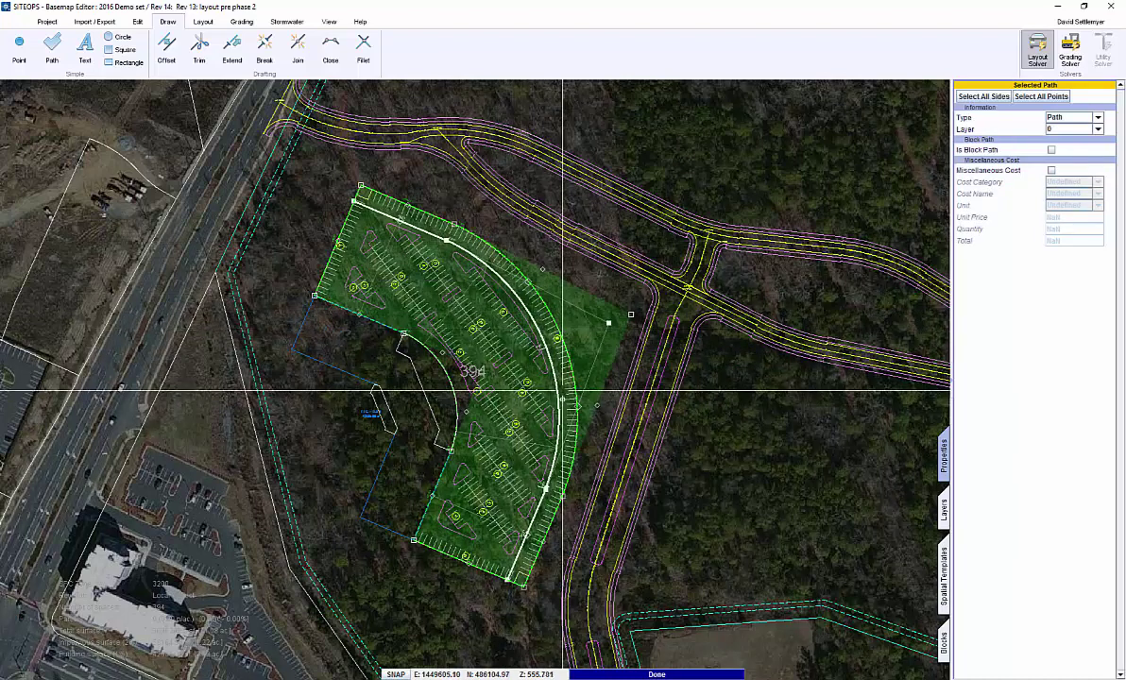
- Draw a direction path in the parking lot along the offset curve, through all its points from the northern end to the southern end
click(421, 274)
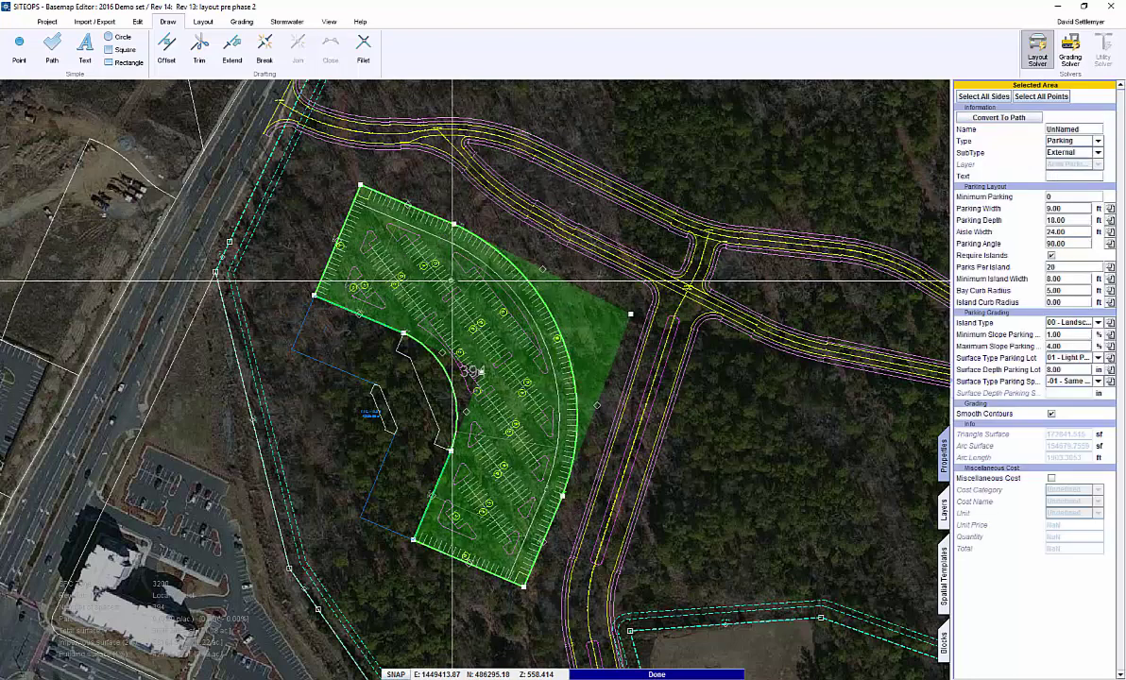
click(186, 24)
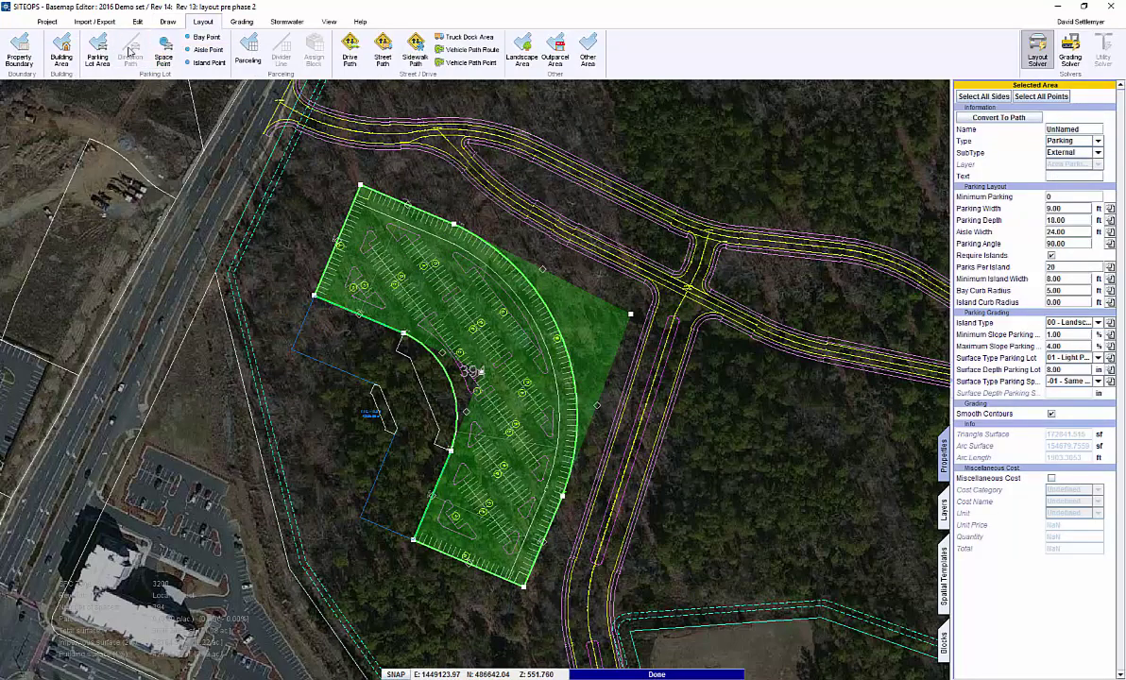
click(129, 53)
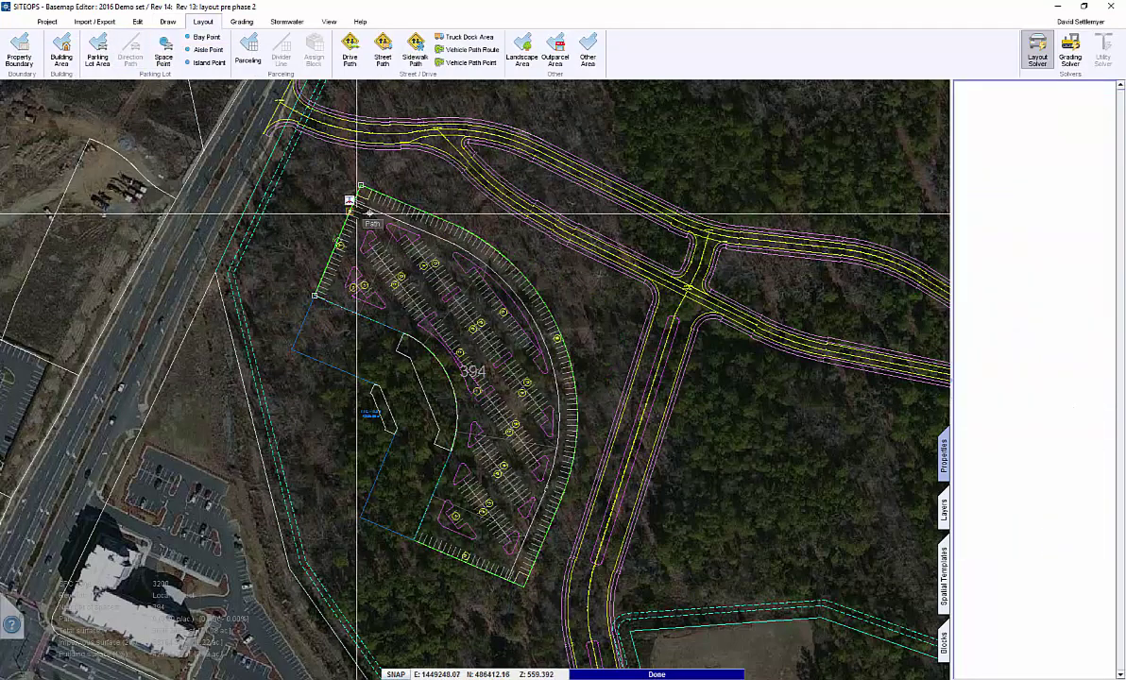
click(451, 236)
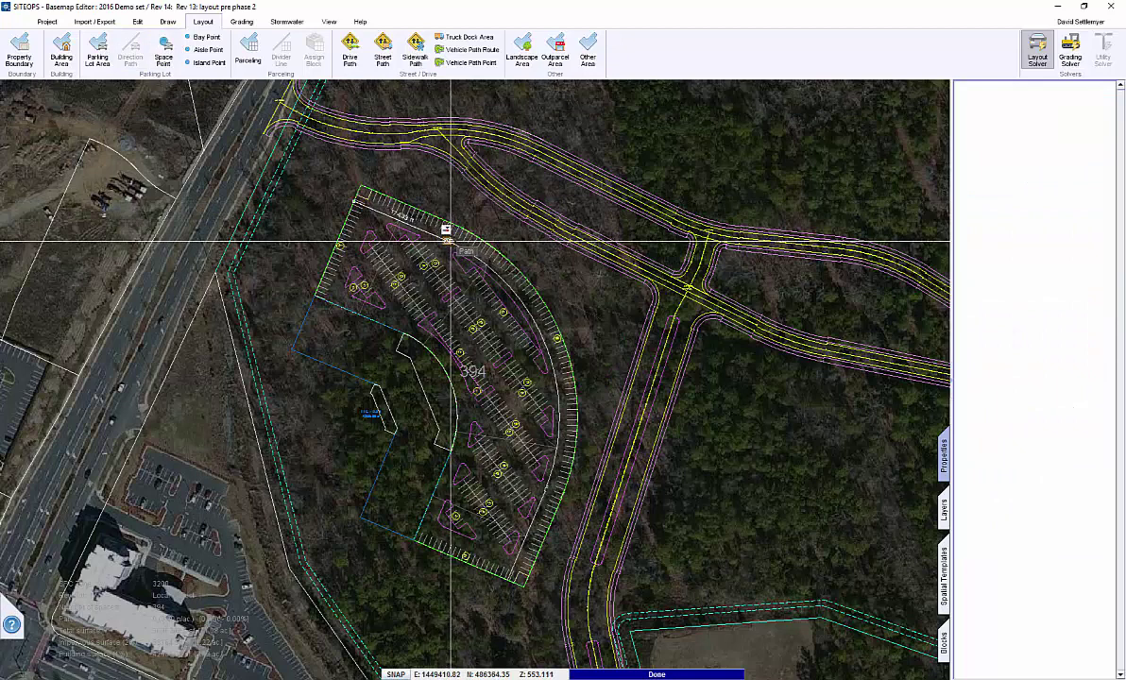
click(608, 326)
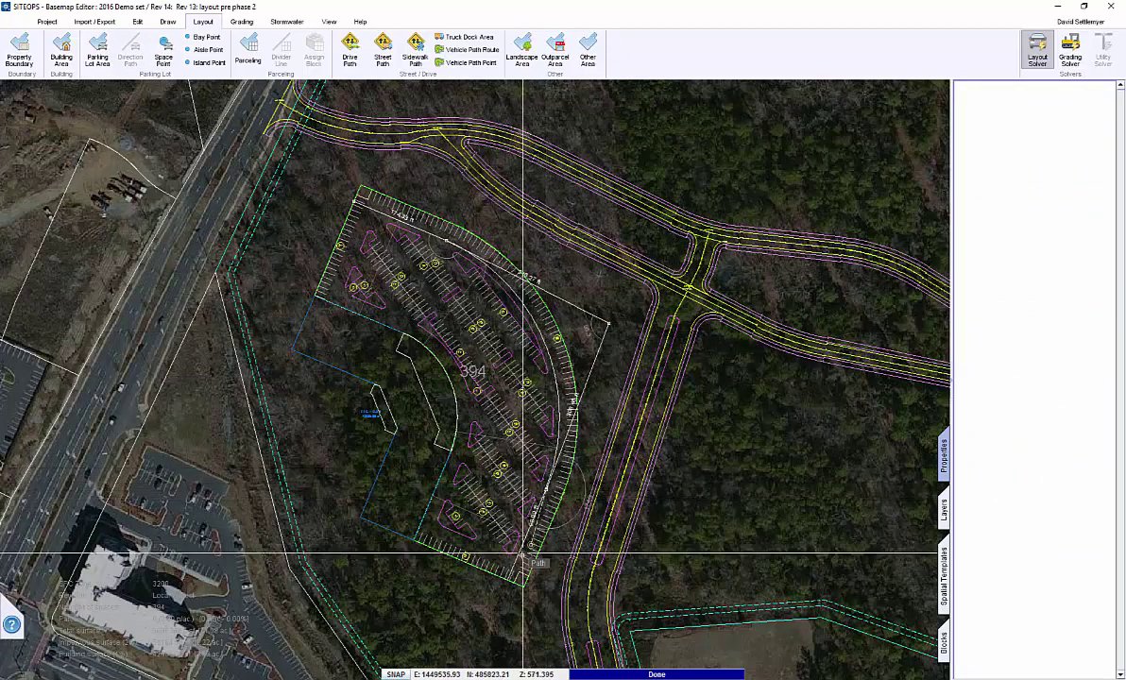
right_click(592, 472)
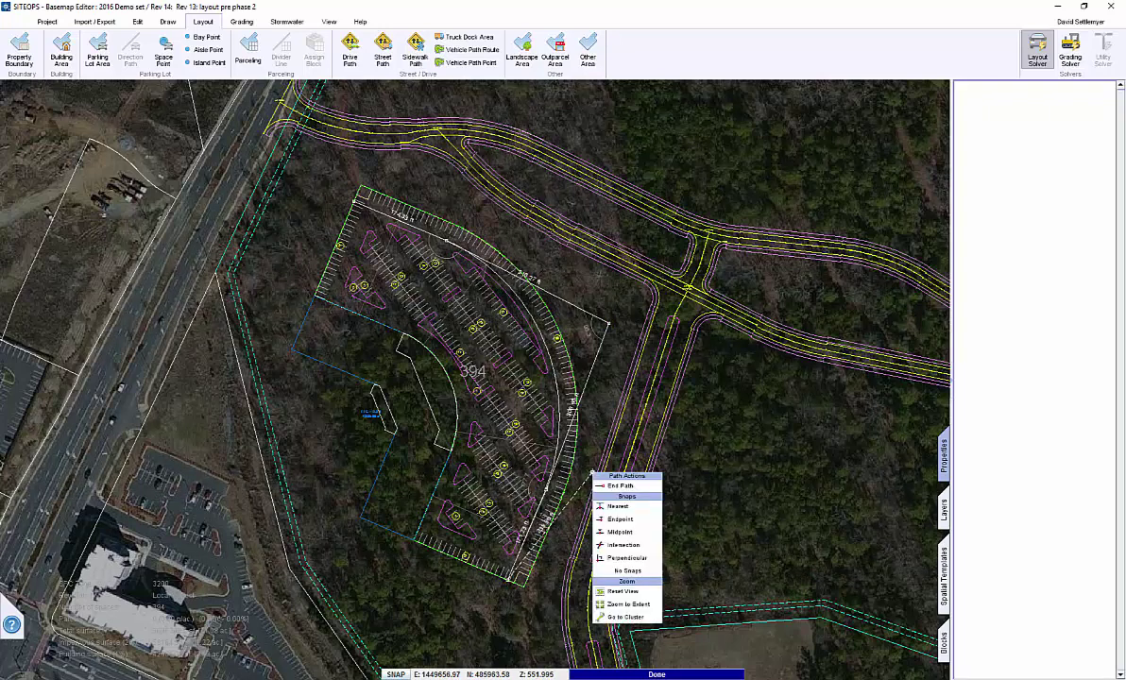
click(608, 487)
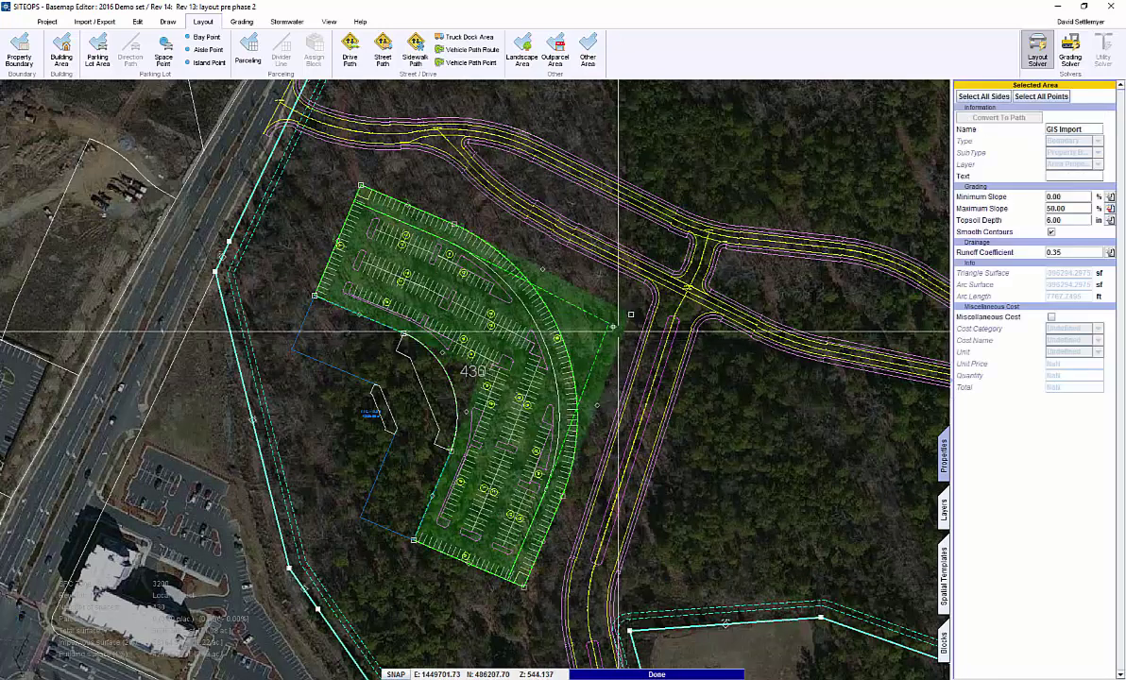
- Set the radius of the direction path's outer corner point to 337 ft
click(608, 324)
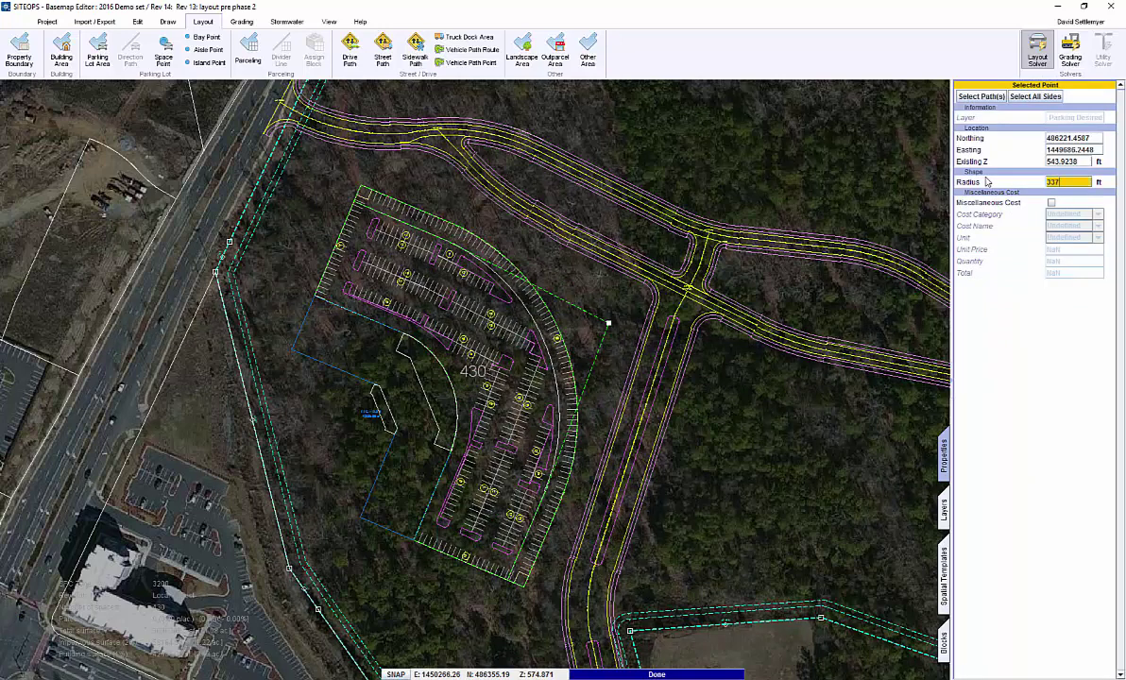
text(337)
key(Return)
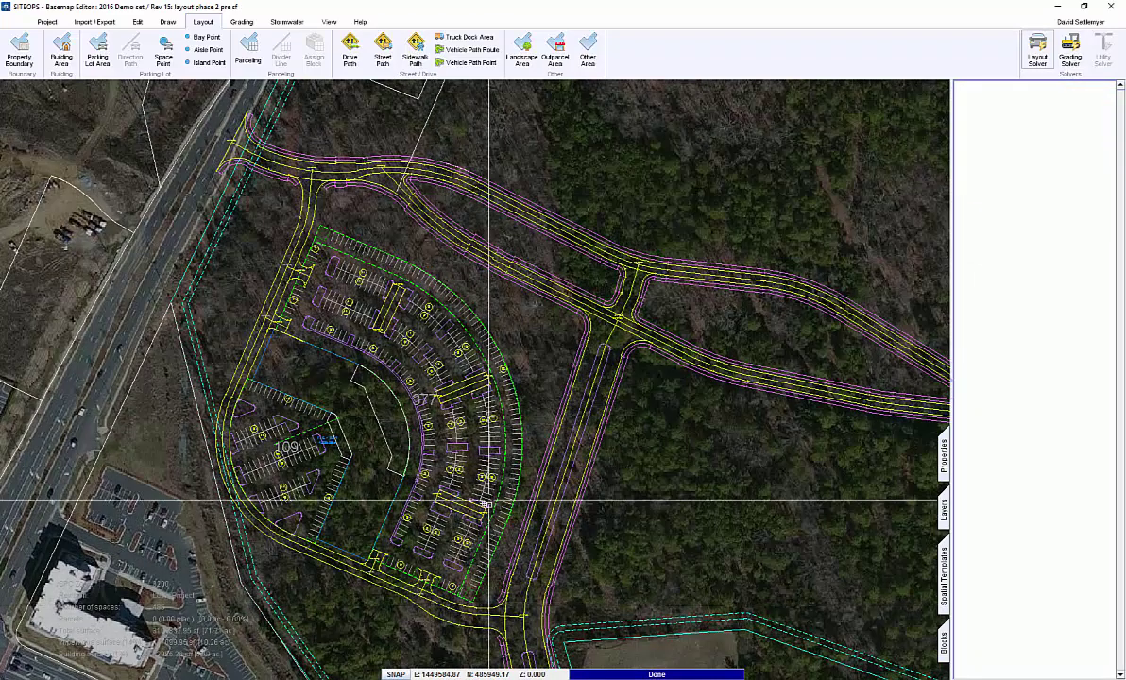
- Chain the sides enclosing the wooded tract north of the main drive into one closed path
middle_drag(598, 417, 448, 481)
scroll(402, 523, down, 1)
right_click(458, 478)
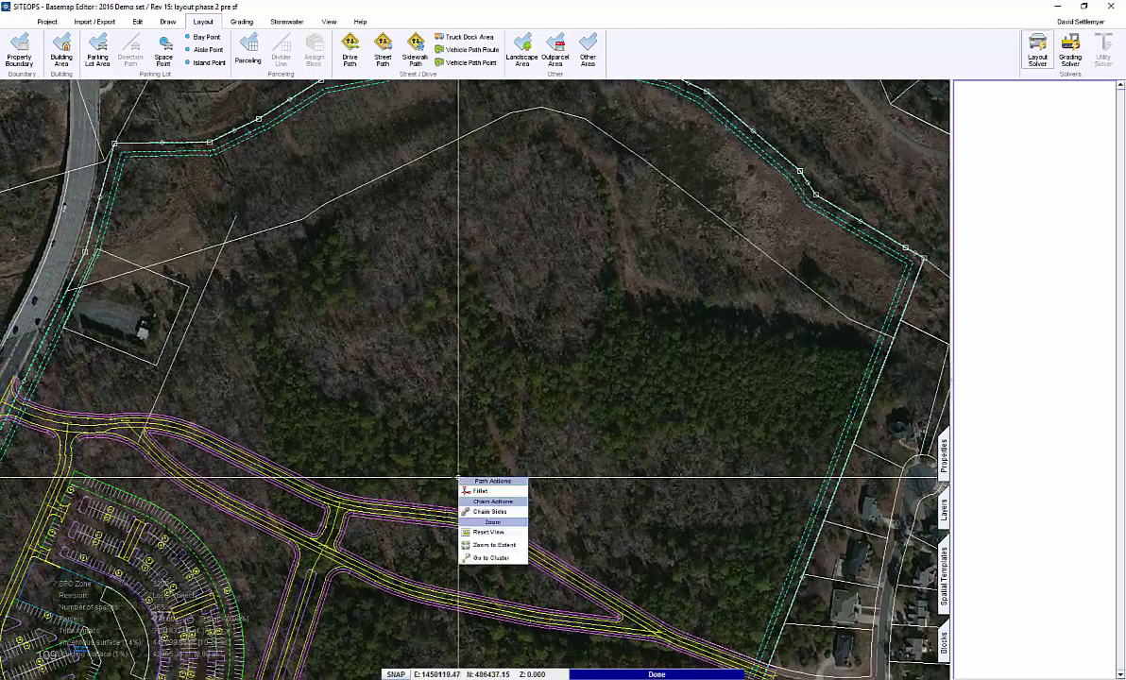
click(492, 510)
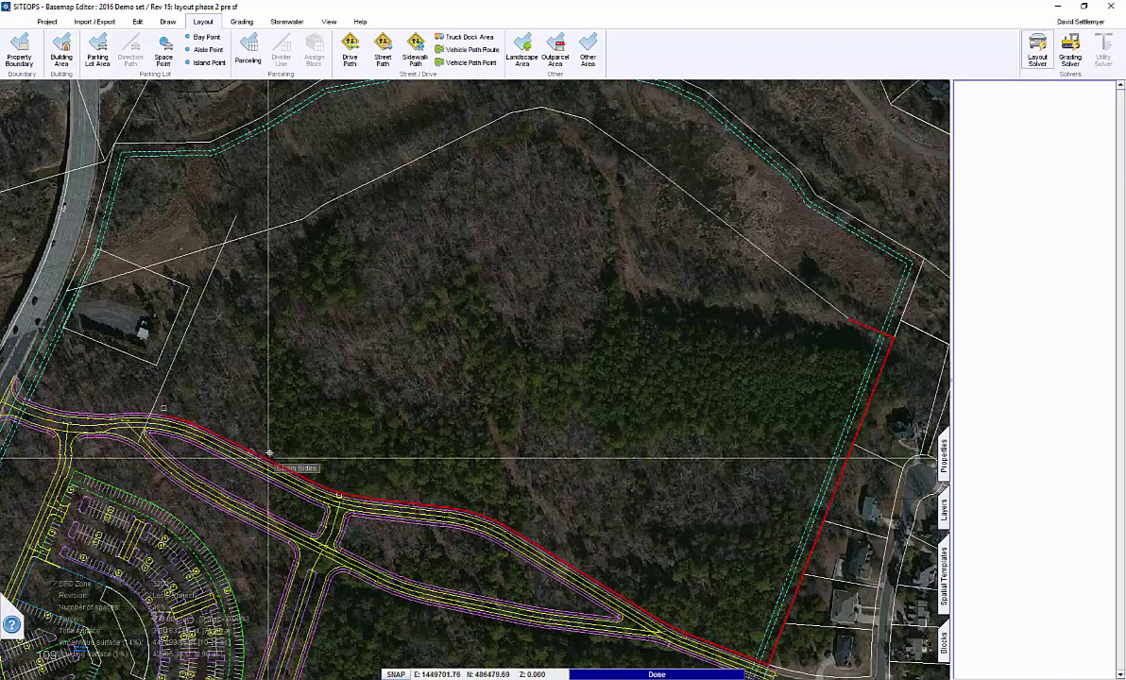
right_click(746, 238)
click(783, 277)
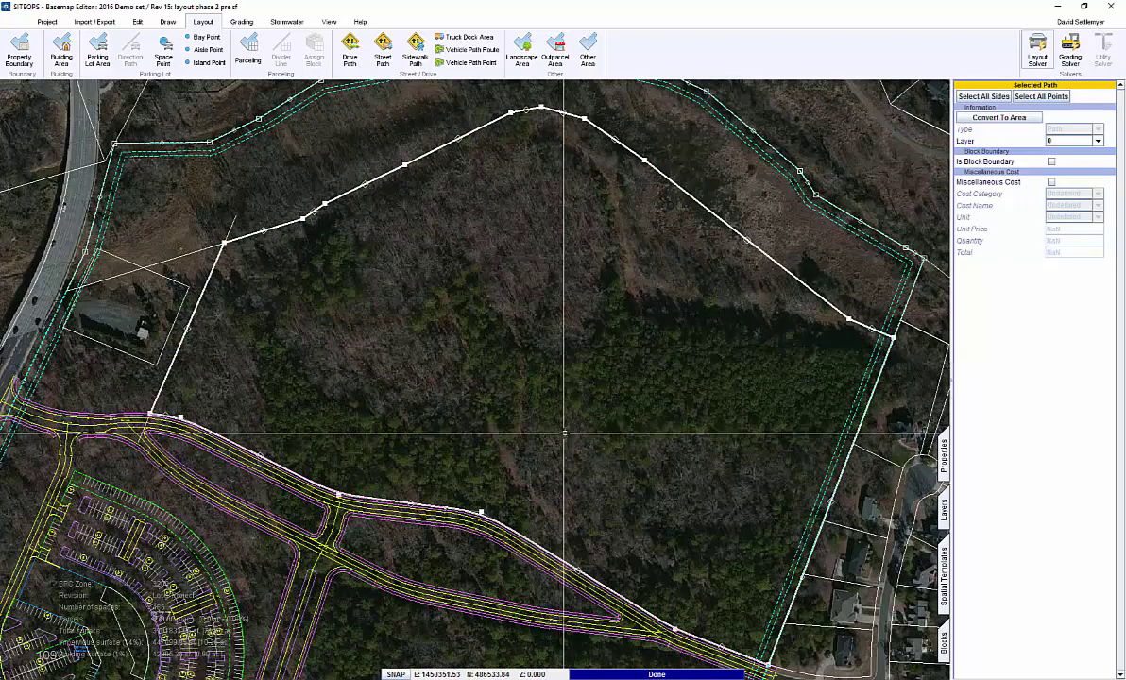
- Convert the closed path to an area of type Parceling and apply the Charlotte R2 parcel template to it
click(999, 118)
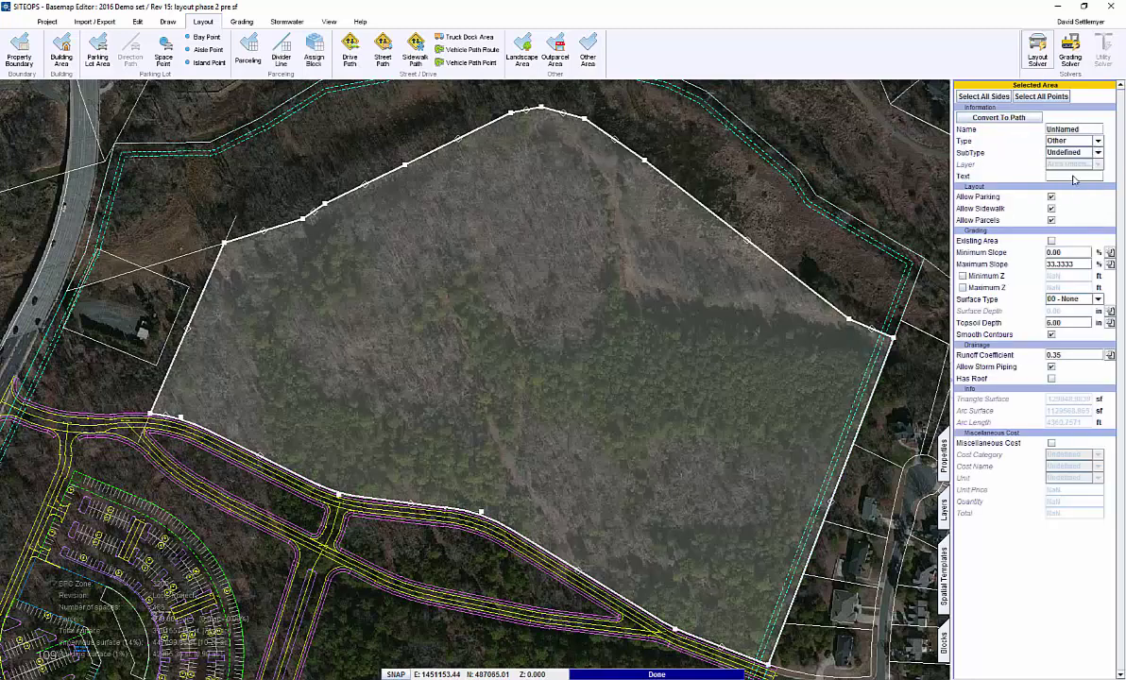
click(1072, 179)
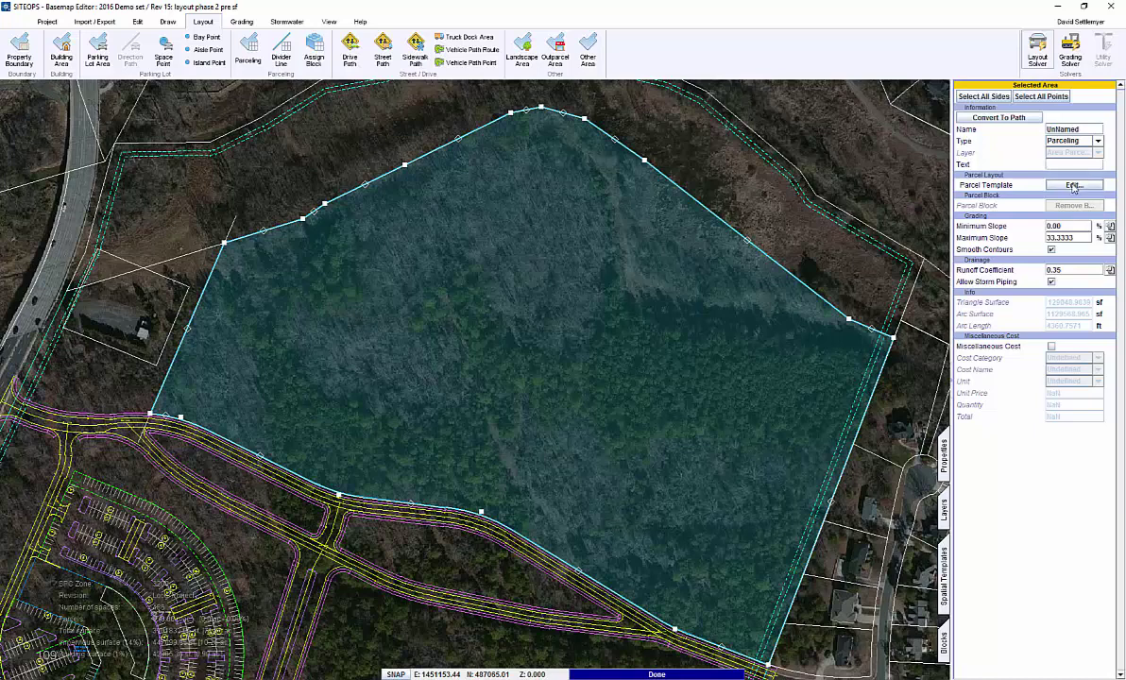
click(1072, 185)
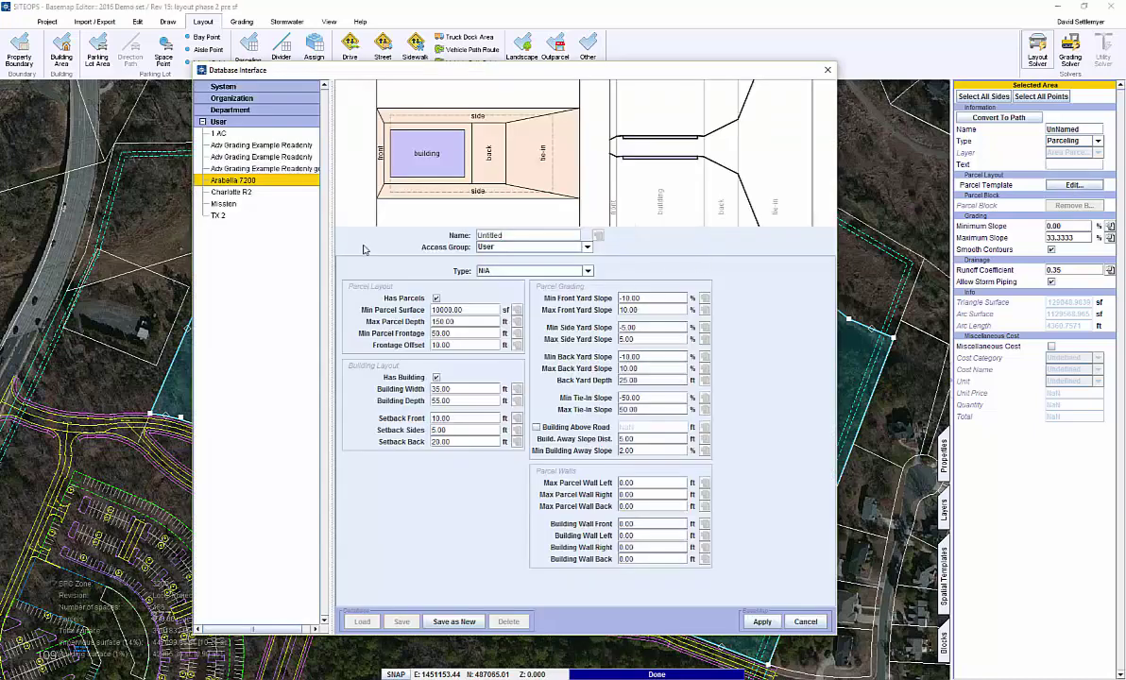
click(241, 194)
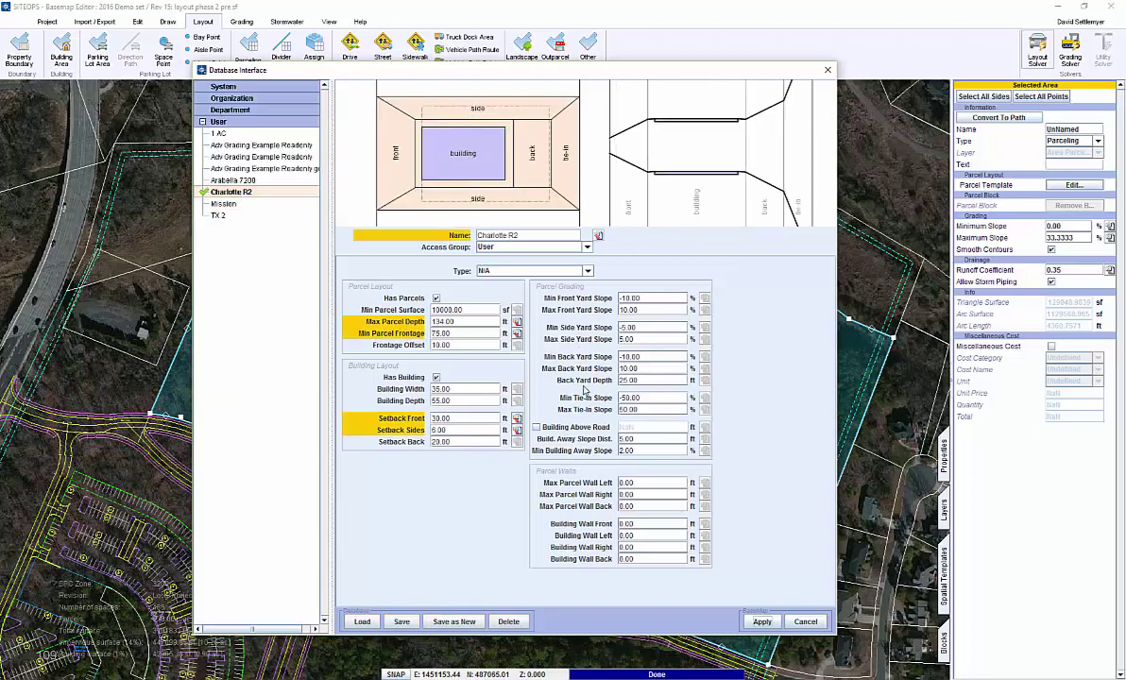
click(760, 622)
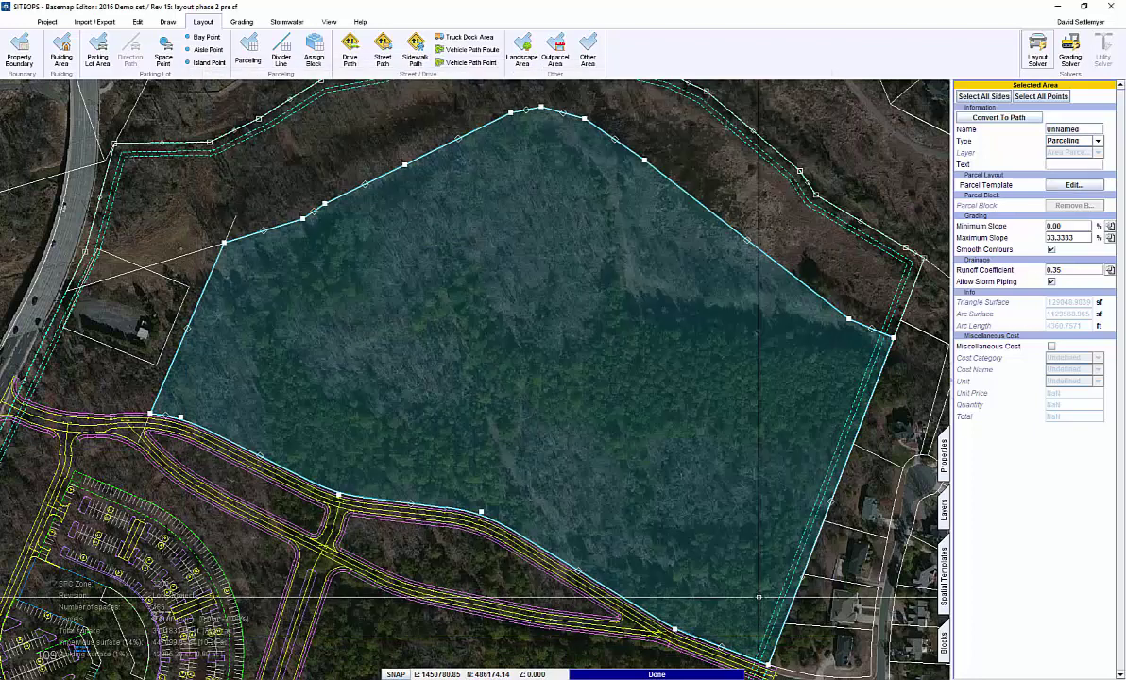
- Offset the parceling area's side along the main drive 25 ft into the area
click(210, 426)
right_click(210, 427)
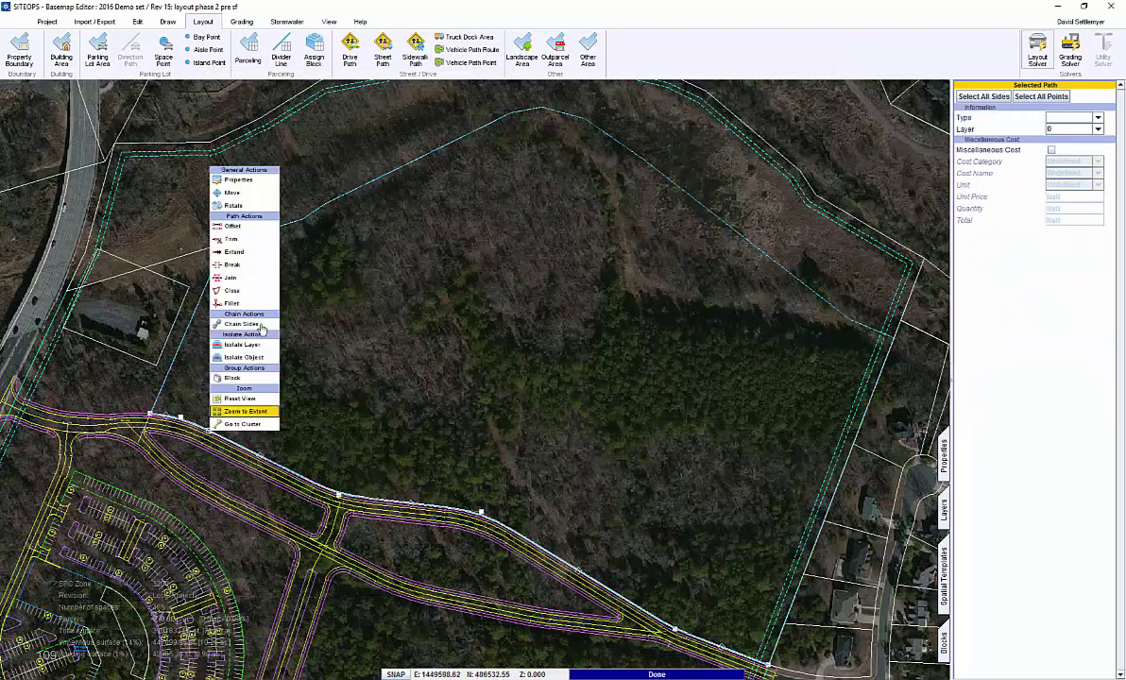
click(232, 227)
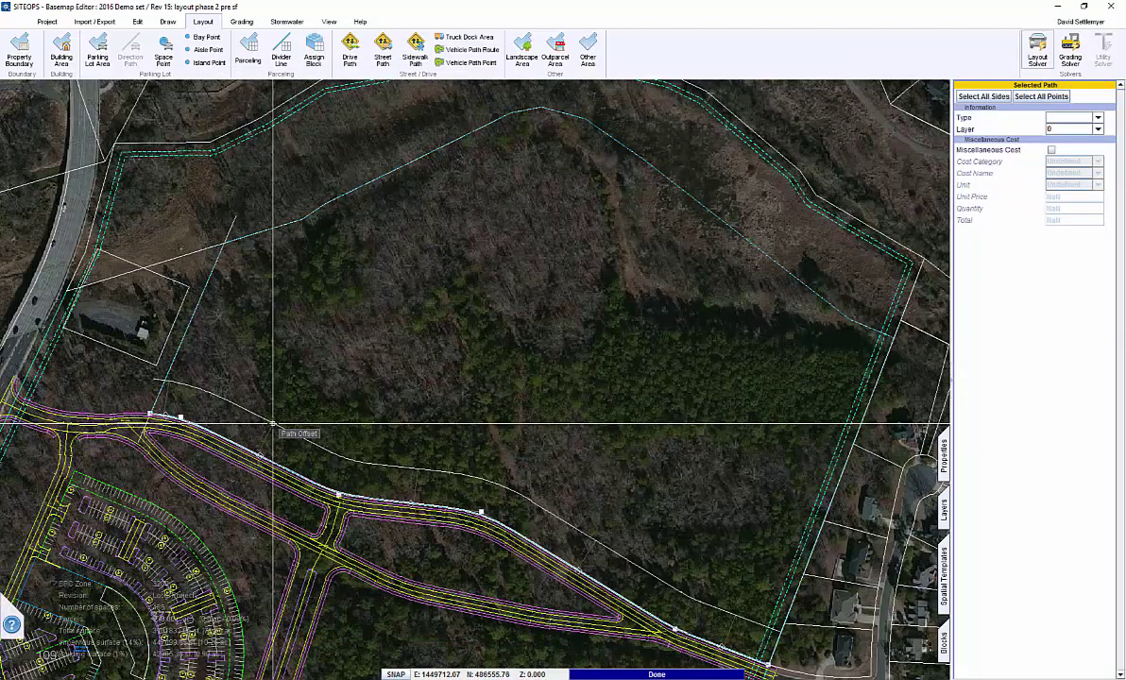
text(25)
key(Return)
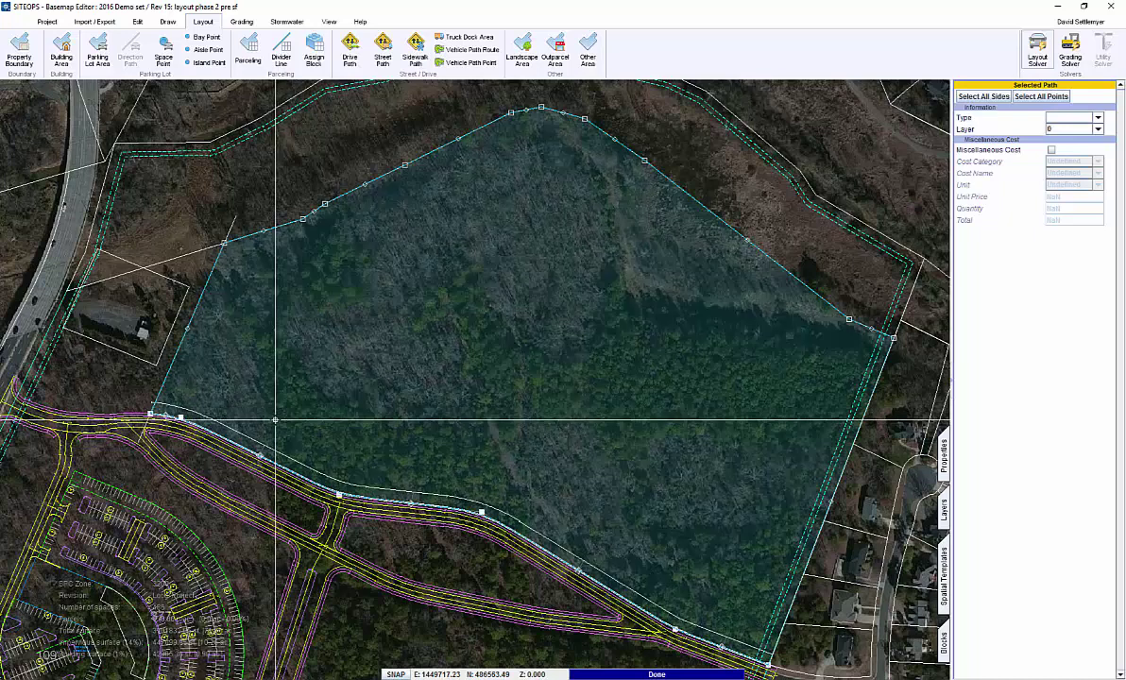
key(Escape)
- Offset the 25 ft line northward into the parceling area, and offset the resulting line northward again by a similar distance
click(354, 486)
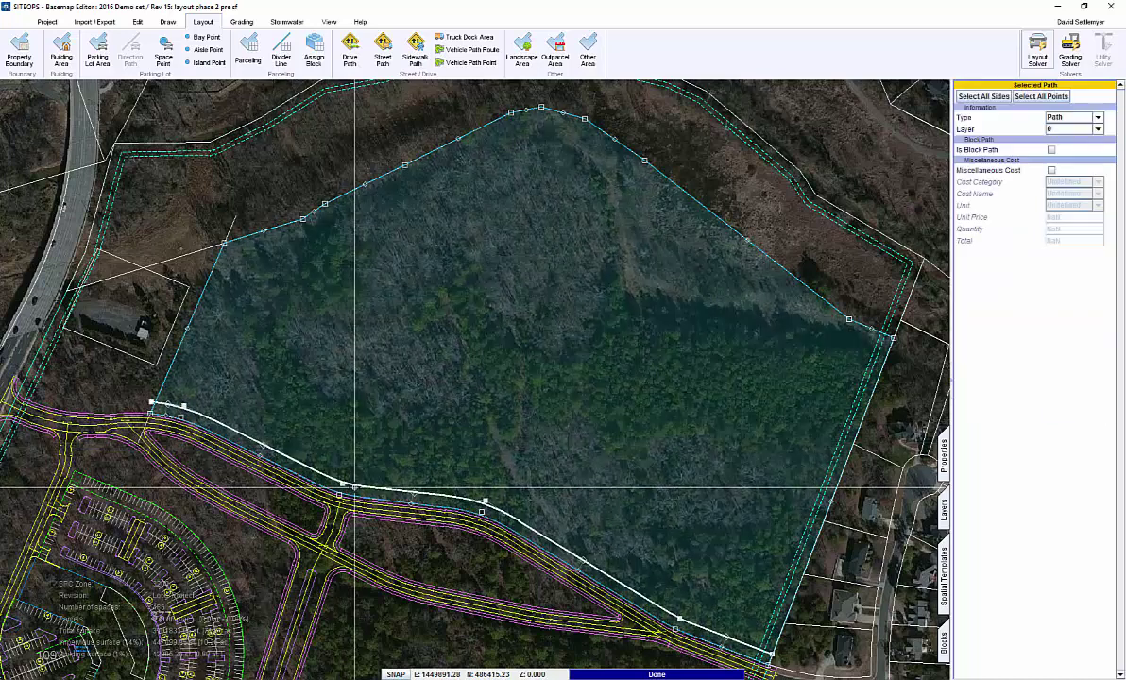
right_click(356, 488)
click(377, 284)
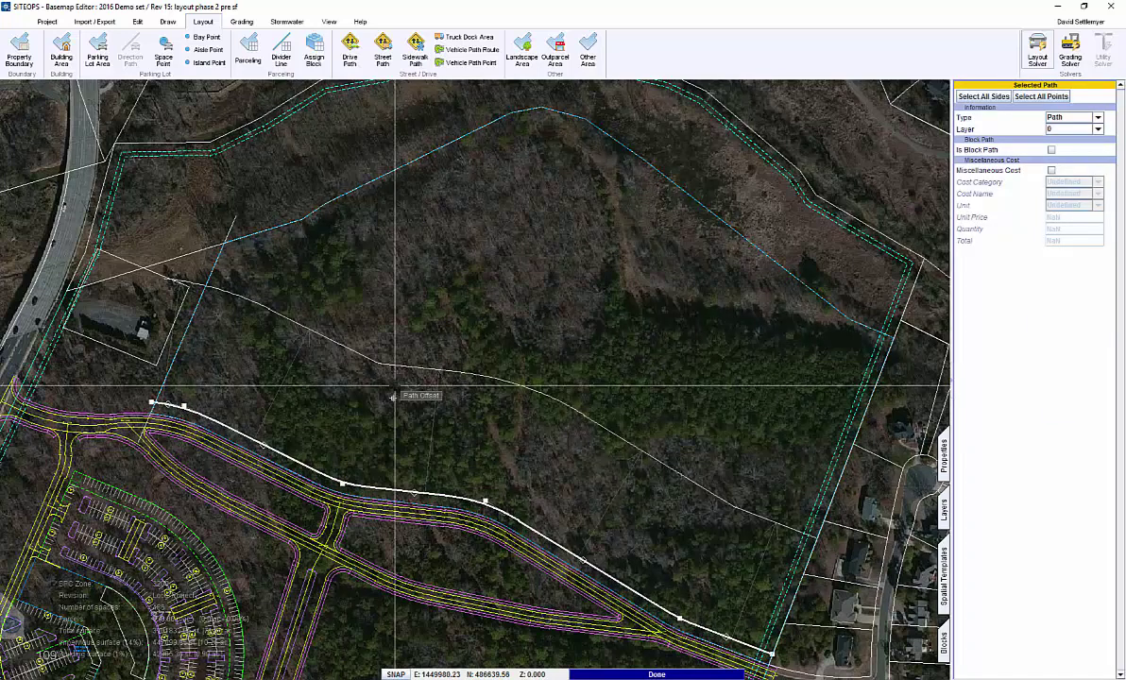
right_click(403, 418)
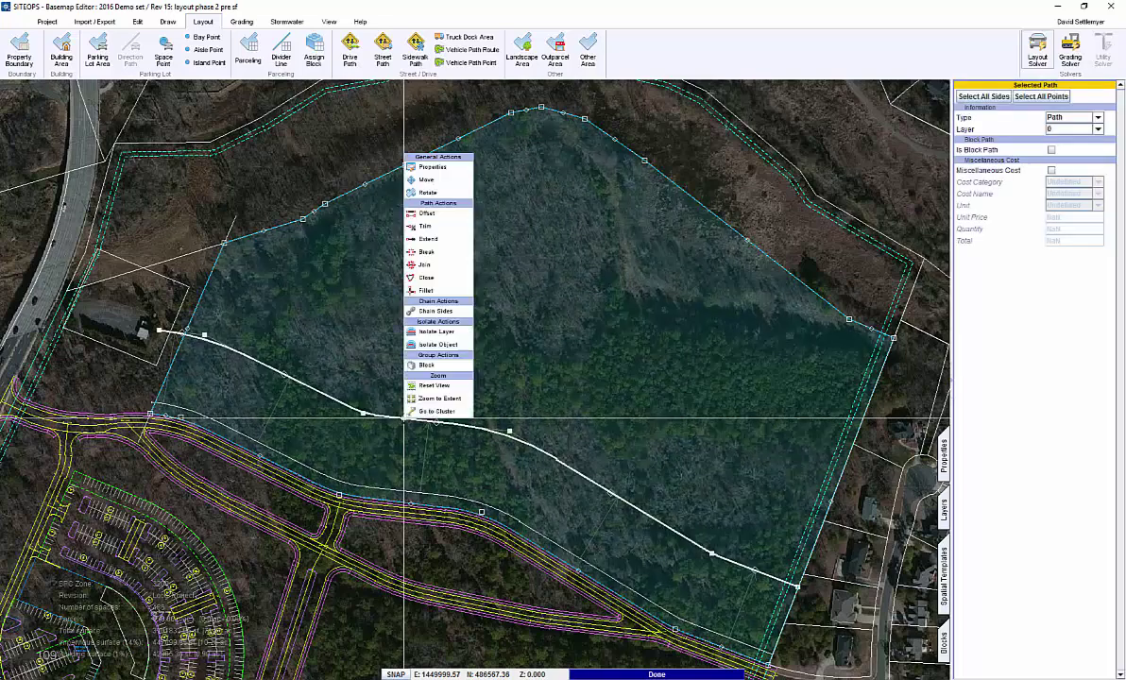
click(430, 216)
click(506, 310)
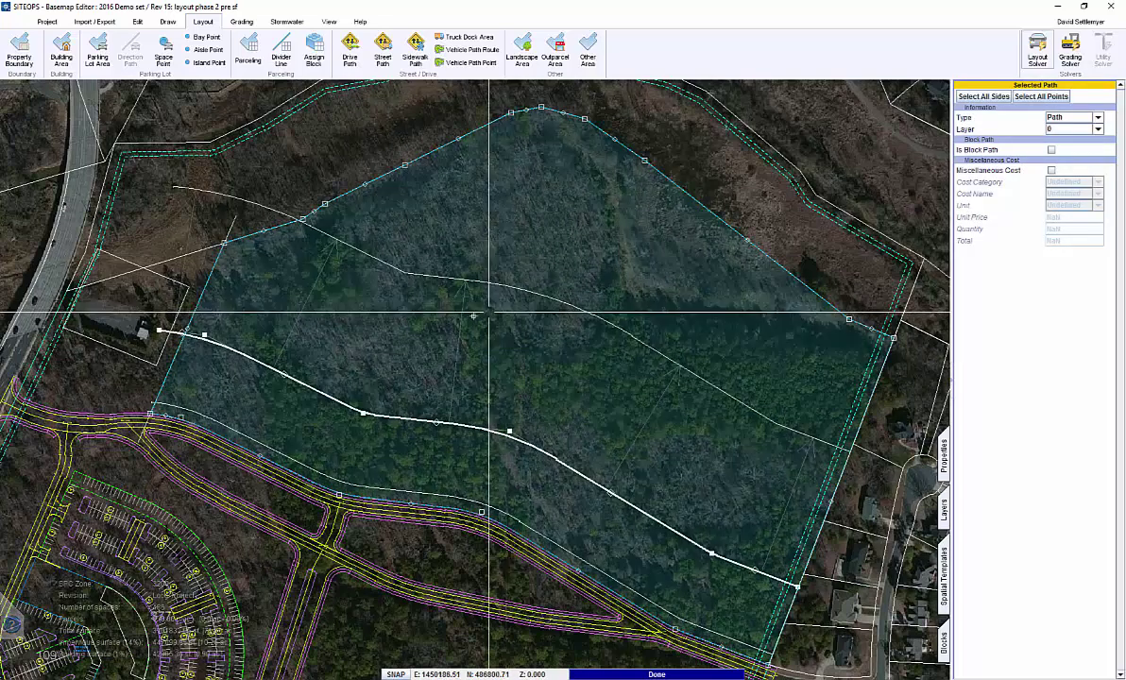
- Offset the eastern property line inward to create a guide line across the parceling area's east end
right_click(836, 547)
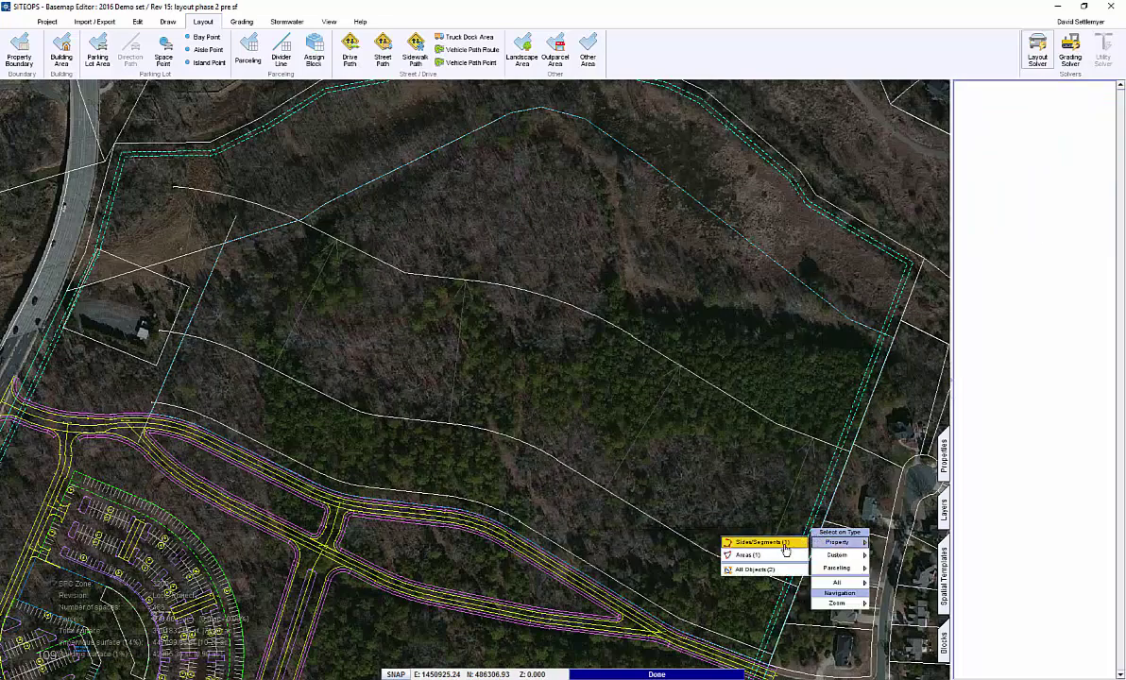
click(786, 546)
right_click(829, 507)
click(862, 336)
text(1)
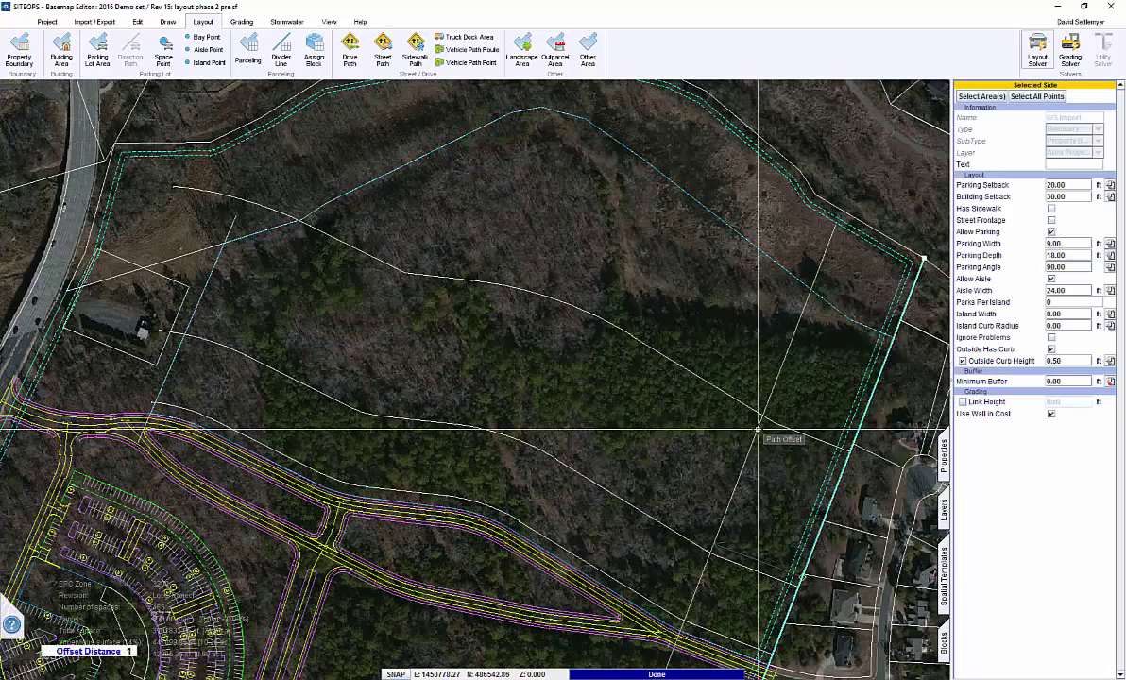
click(757, 429)
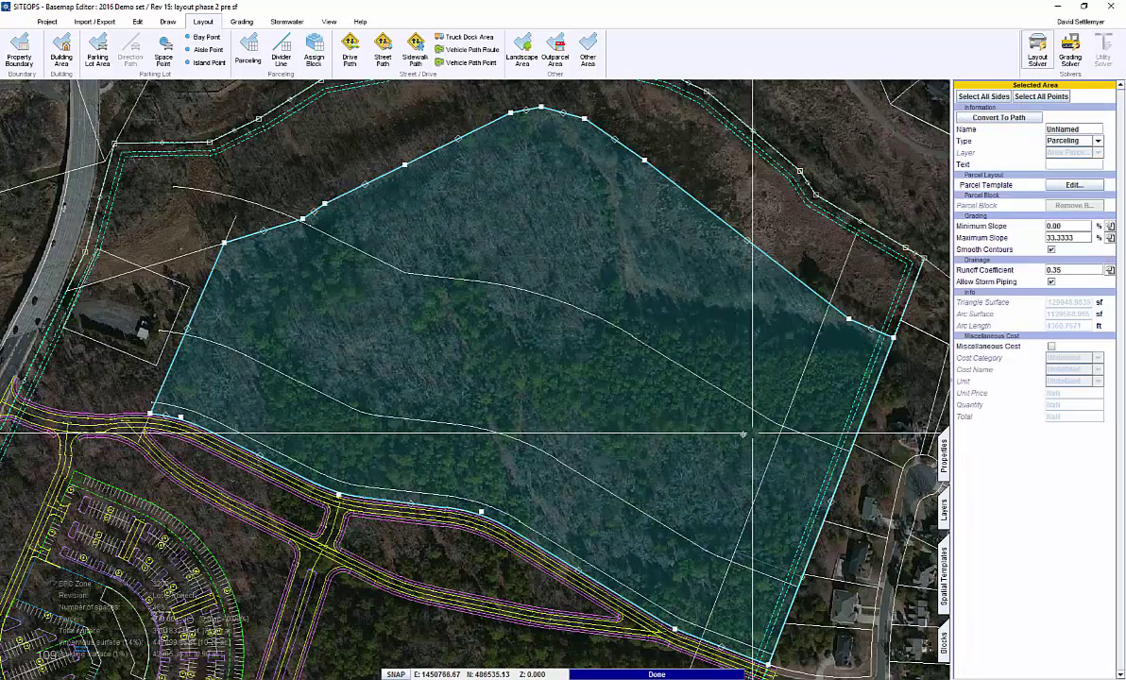
- Offset the parceling area's western side inward to create a guide line crossing the lower curved line
key(Escape)
click(188, 328)
right_click(187, 328)
click(215, 401)
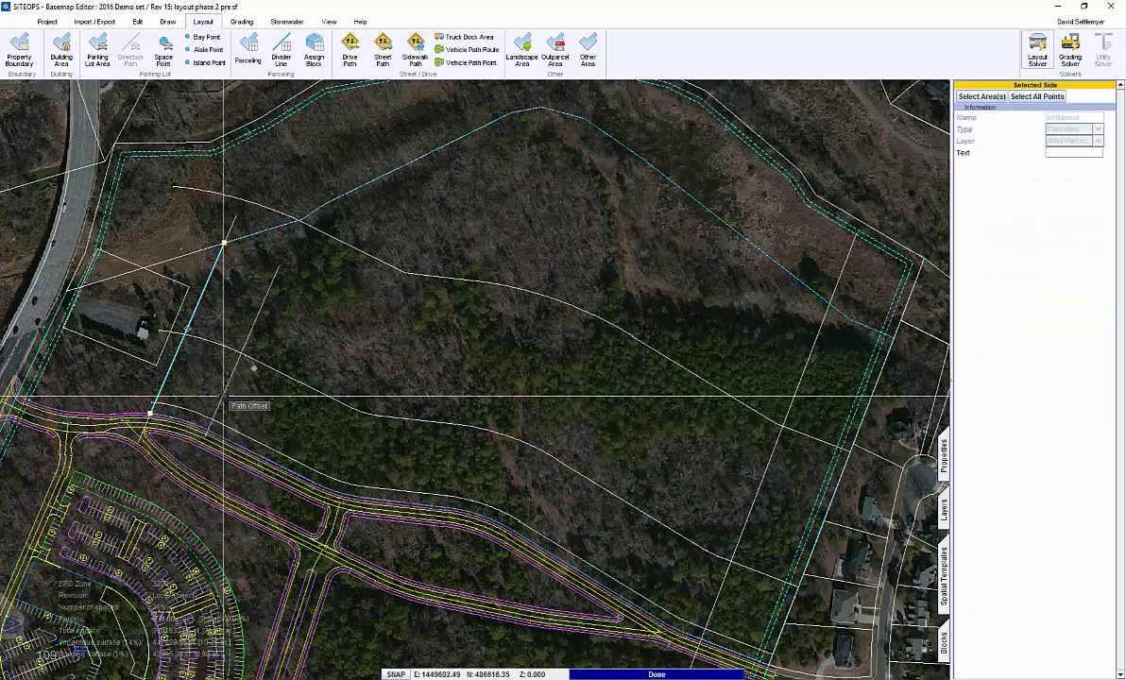
click(337, 310)
- Fillet the curved lines with the western and eastern guide lines to form a rounded street loop
right_click(337, 310)
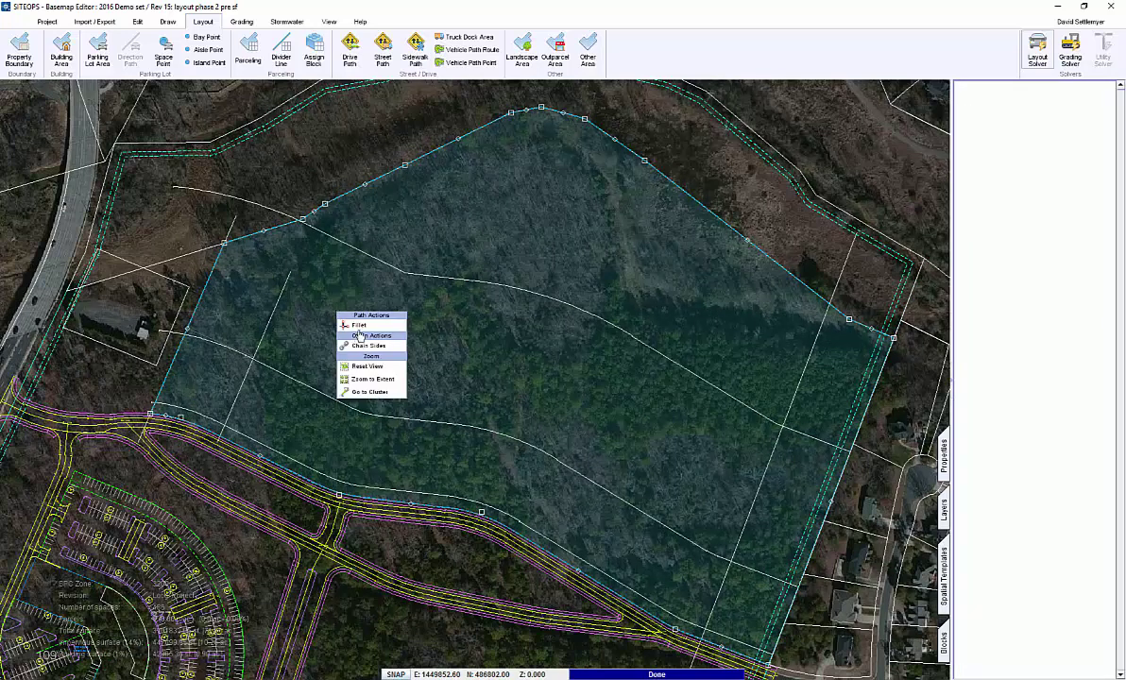
click(358, 326)
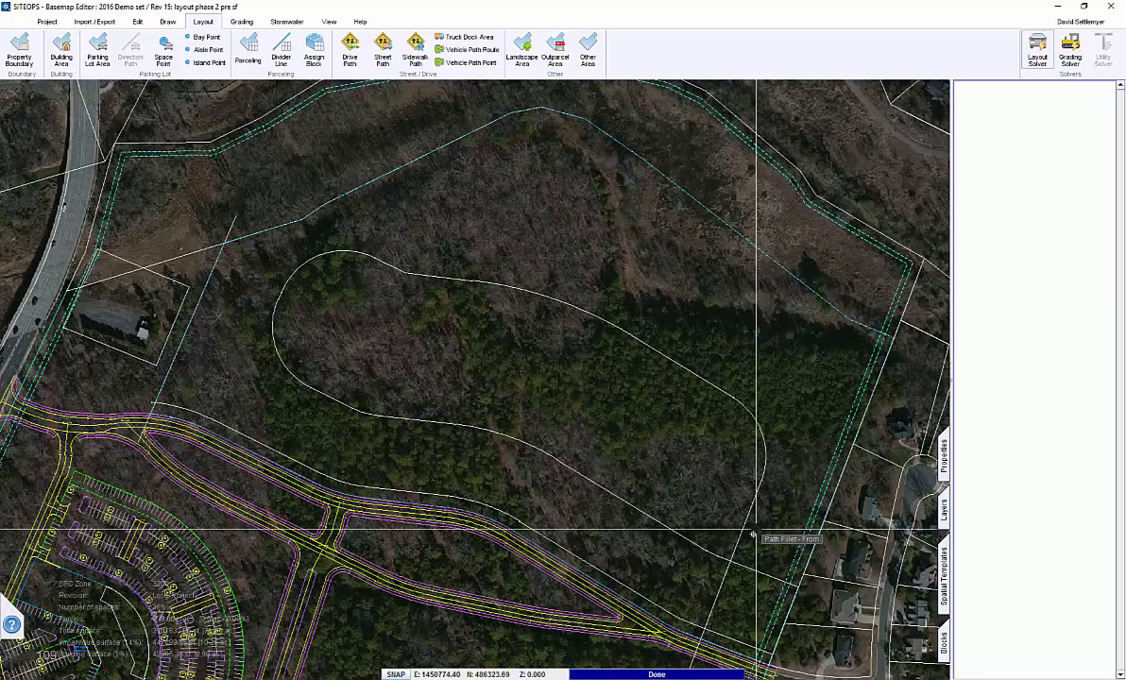
key(Escape)
- Trim the eastern guide line at the main drive and trim the lower curved line's stub beyond that guide line
middle_drag(721, 614, 708, 566)
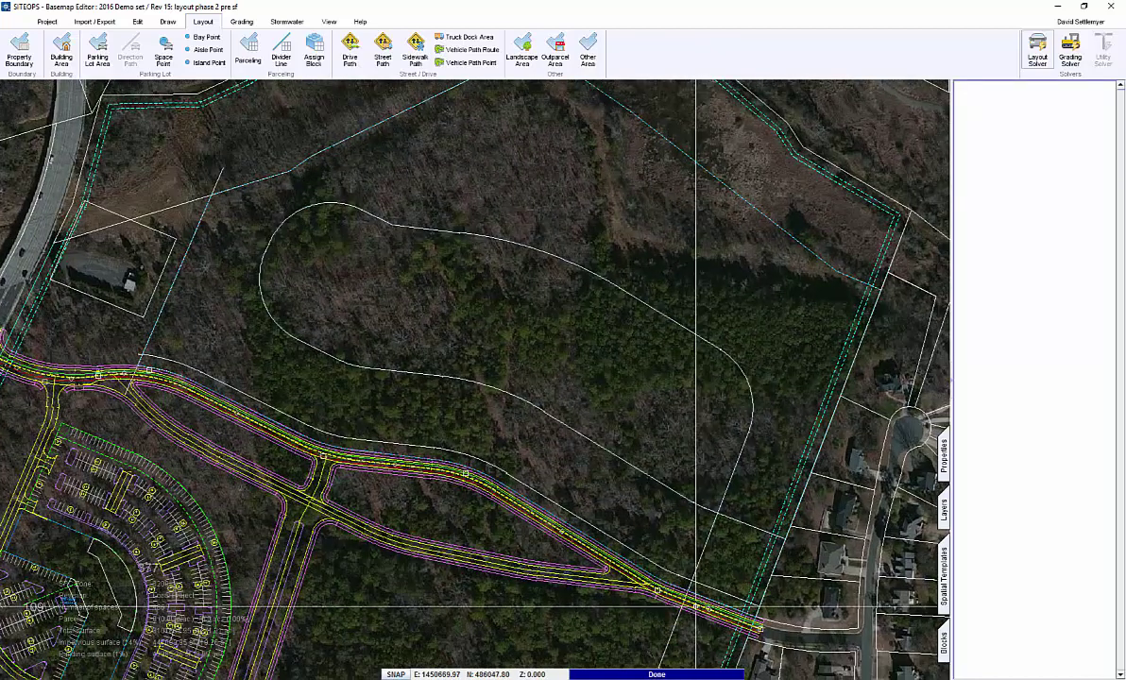
right_click(696, 603)
click(719, 427)
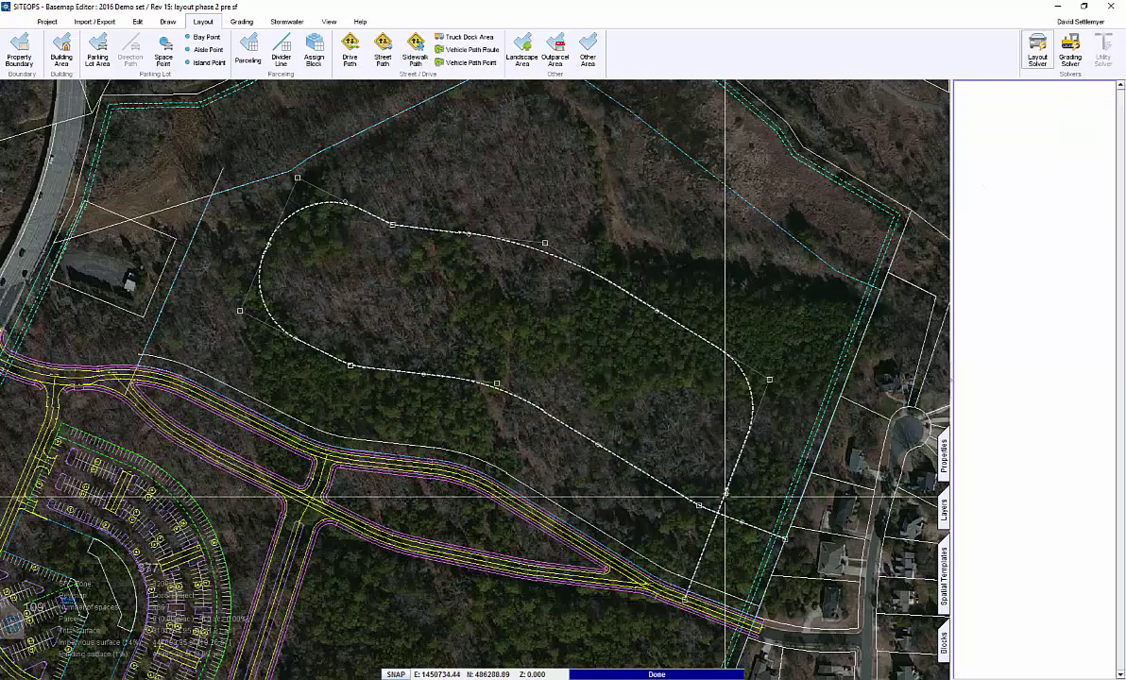
click(725, 498)
right_click(725, 492)
click(749, 358)
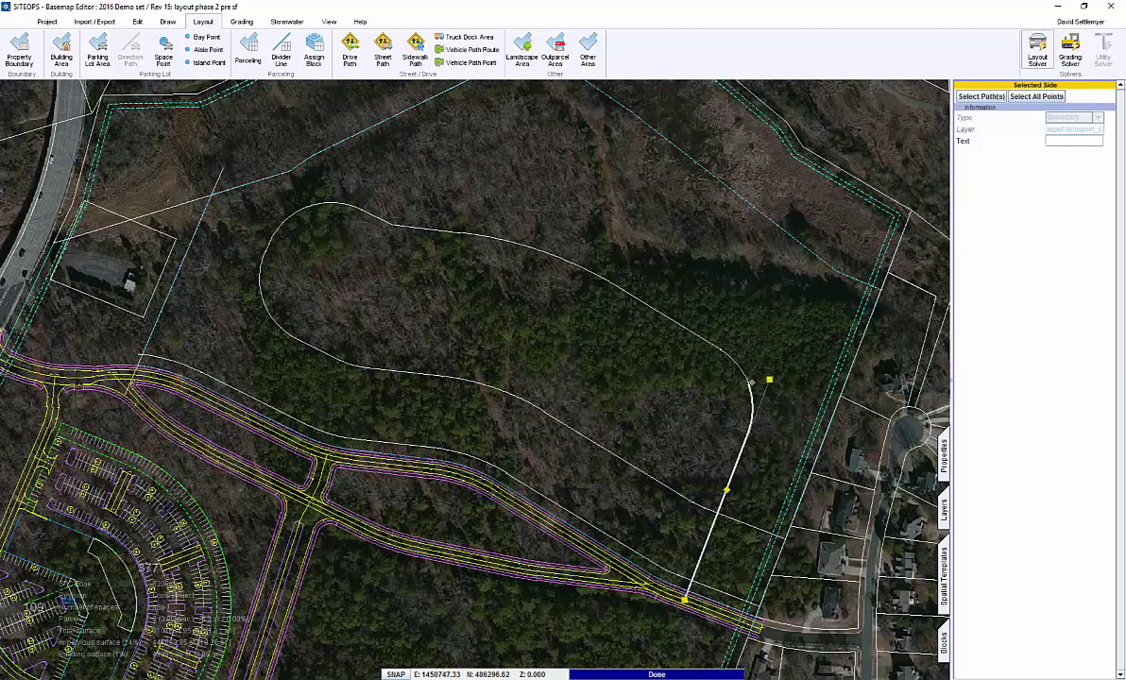
click(673, 453)
middle_drag(672, 453, 667, 482)
key(Escape)
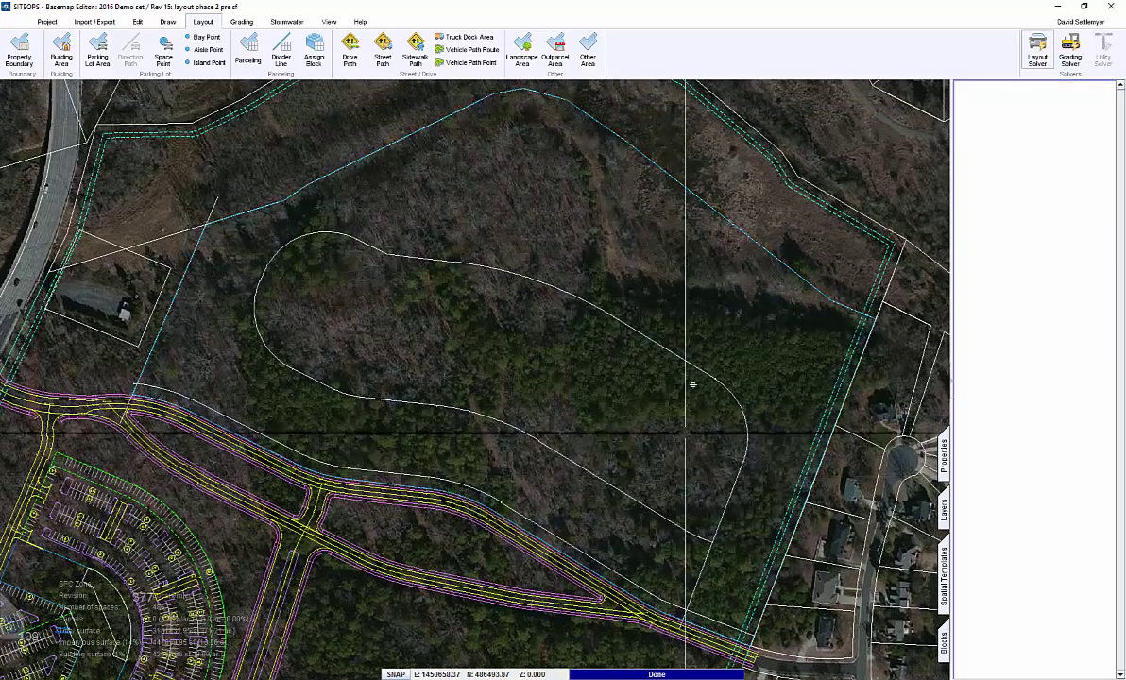
- Change the rounded loop path's type to Car Drive Path and run the Layout Solver to generate the parcels
click(696, 369)
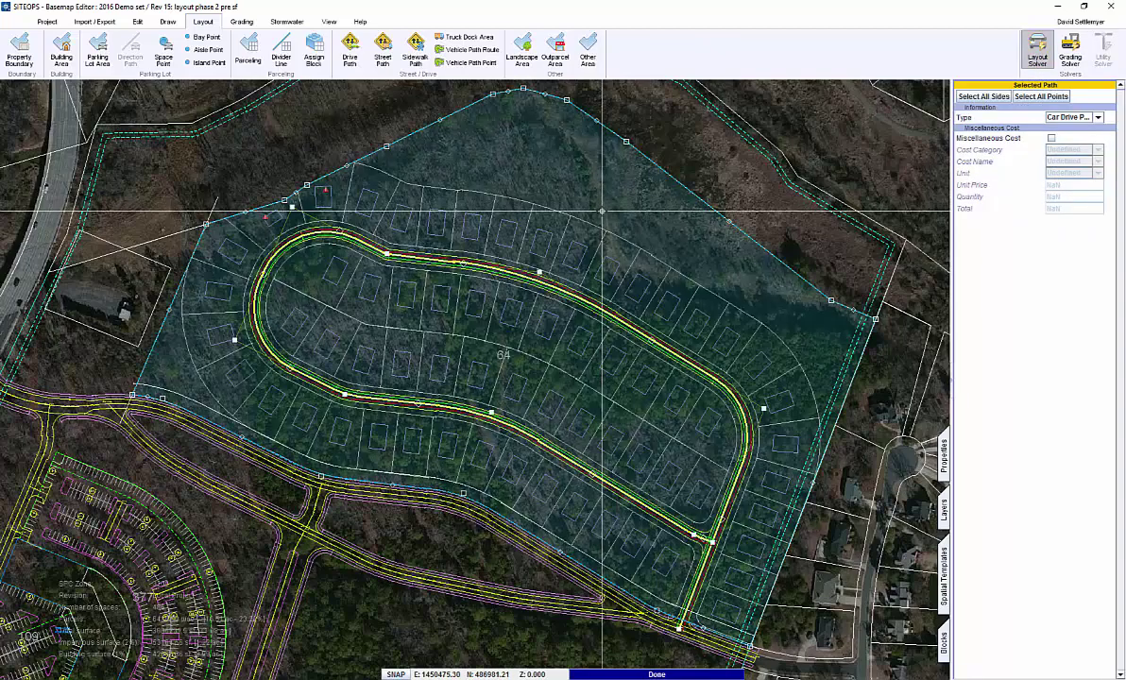
- Delete the leftover line stub that extends beyond the parceling area's northwestern corner
scroll(227, 198, up, 2)
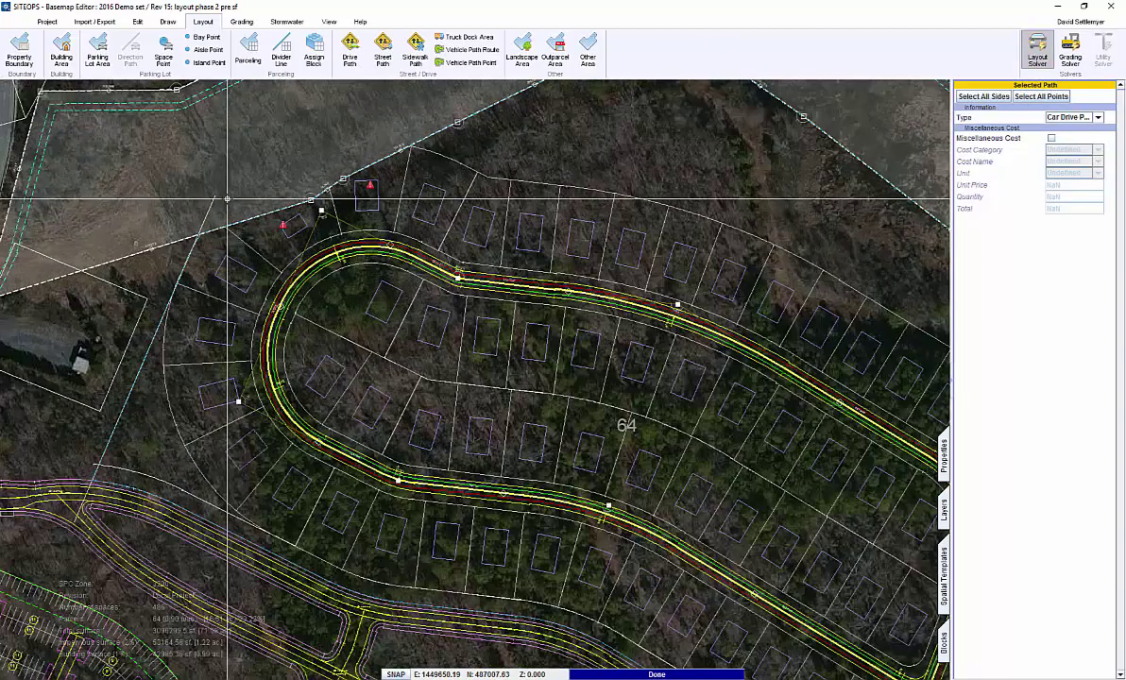
scroll(227, 198, up, 3)
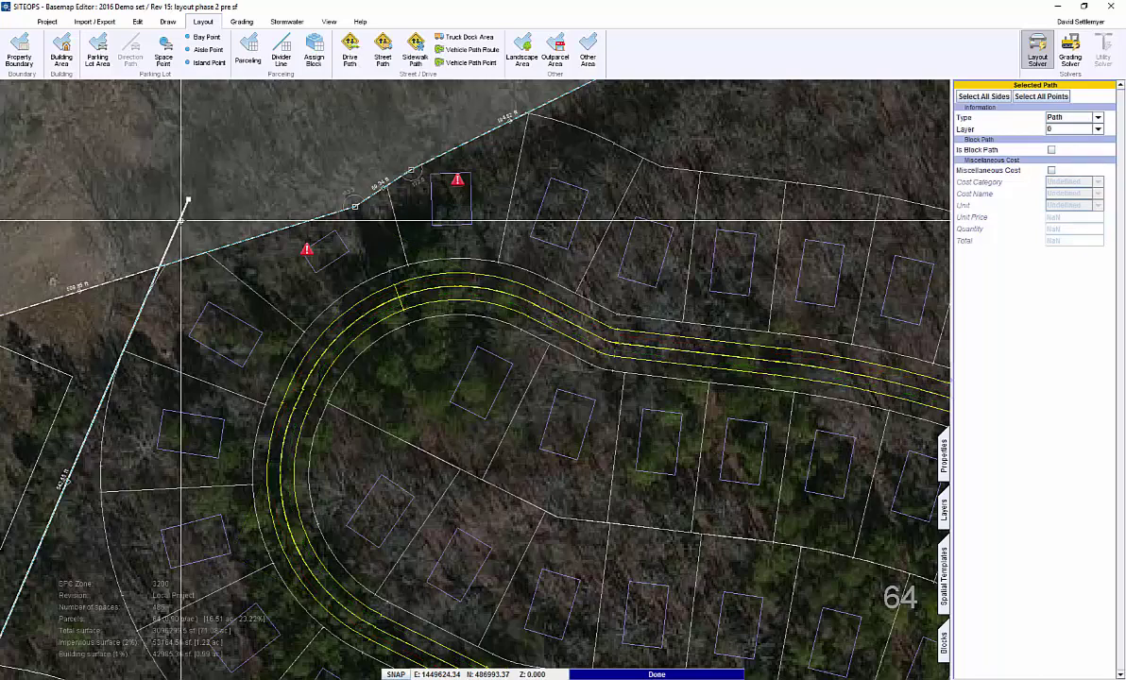
key(Delete)
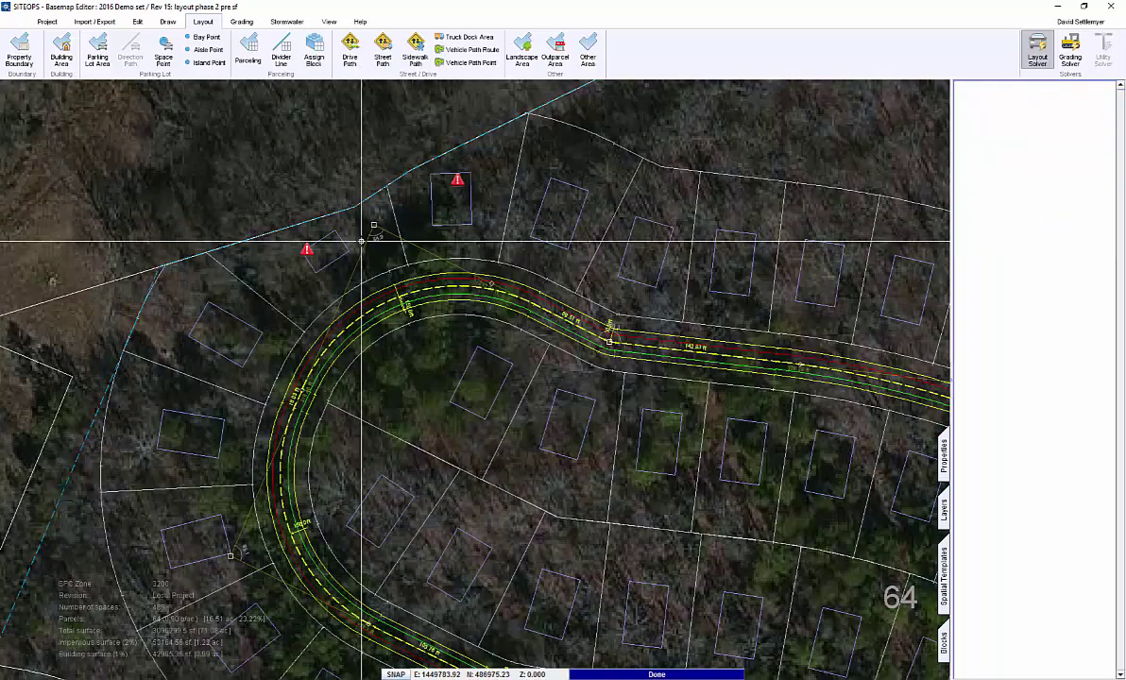
- Override the red-side parcel layout of the loop's northwestern curved drive segment so that it has no parcels
middle_drag(376, 244, 369, 261)
click(484, 301)
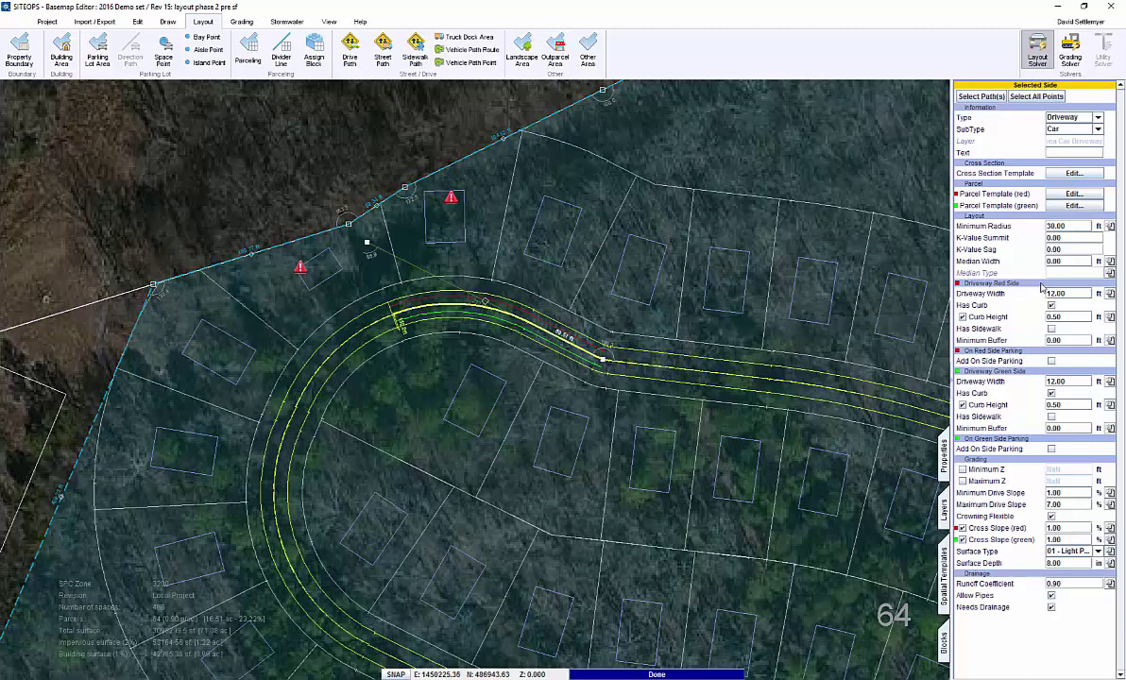
click(1064, 195)
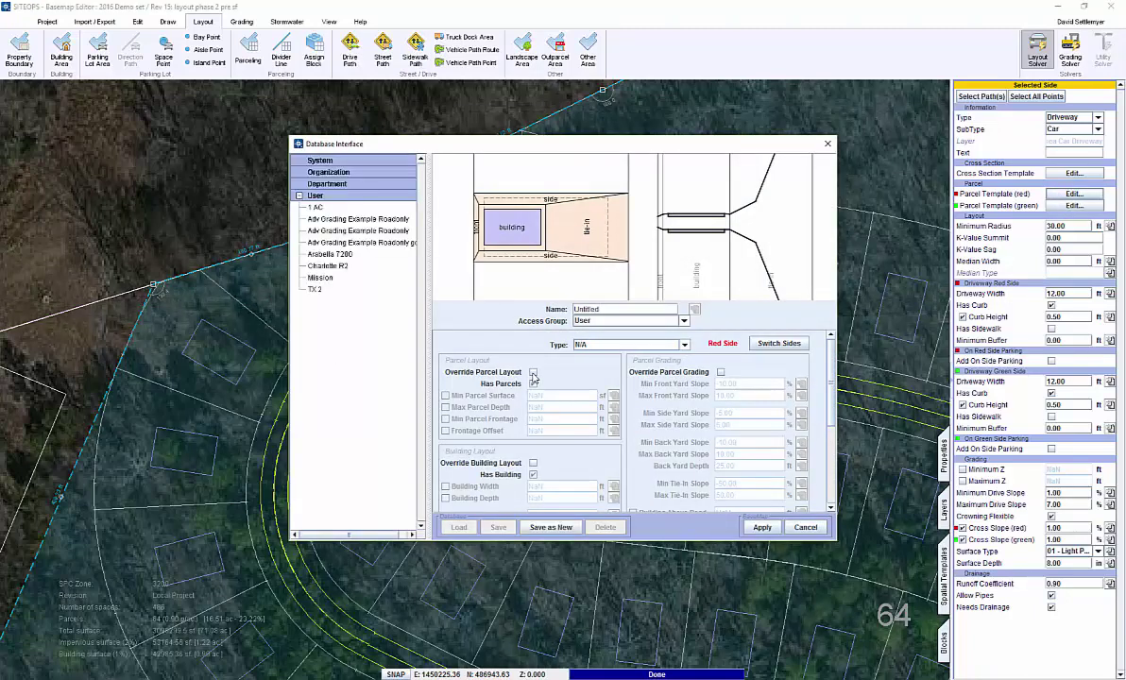
click(532, 385)
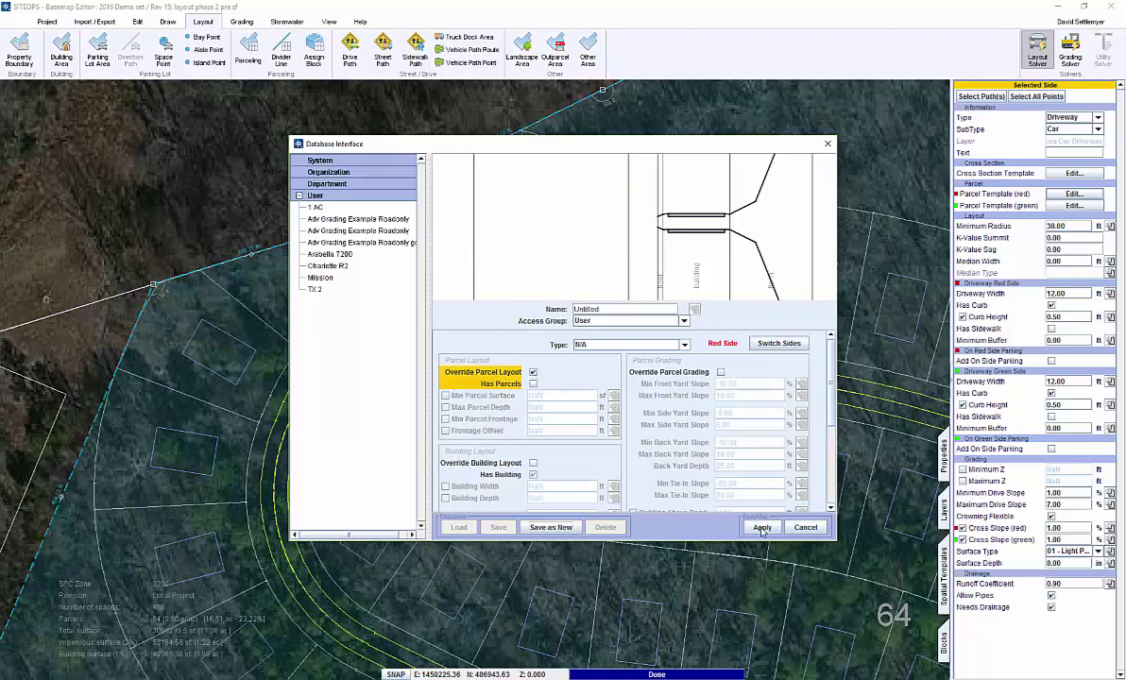
click(762, 528)
key(Escape)
- Draw a drive path connecting the main drive's northern intersection with the lower side of the residential street loop
scroll(480, 316, down, 5)
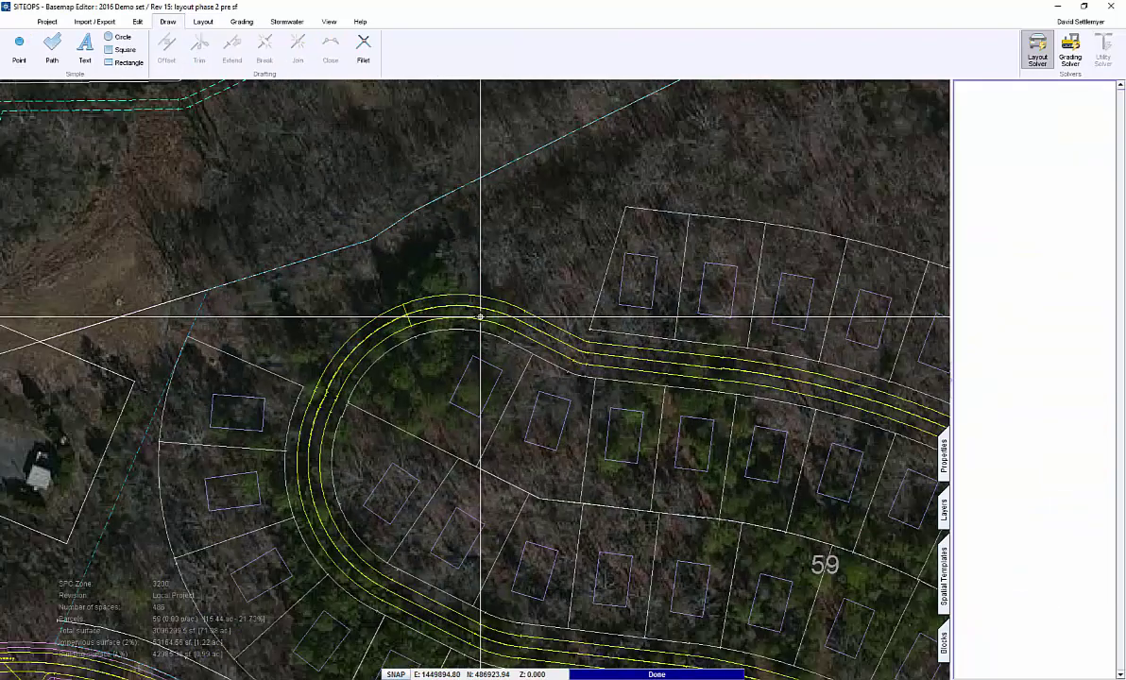
scroll(479, 317, down, 2)
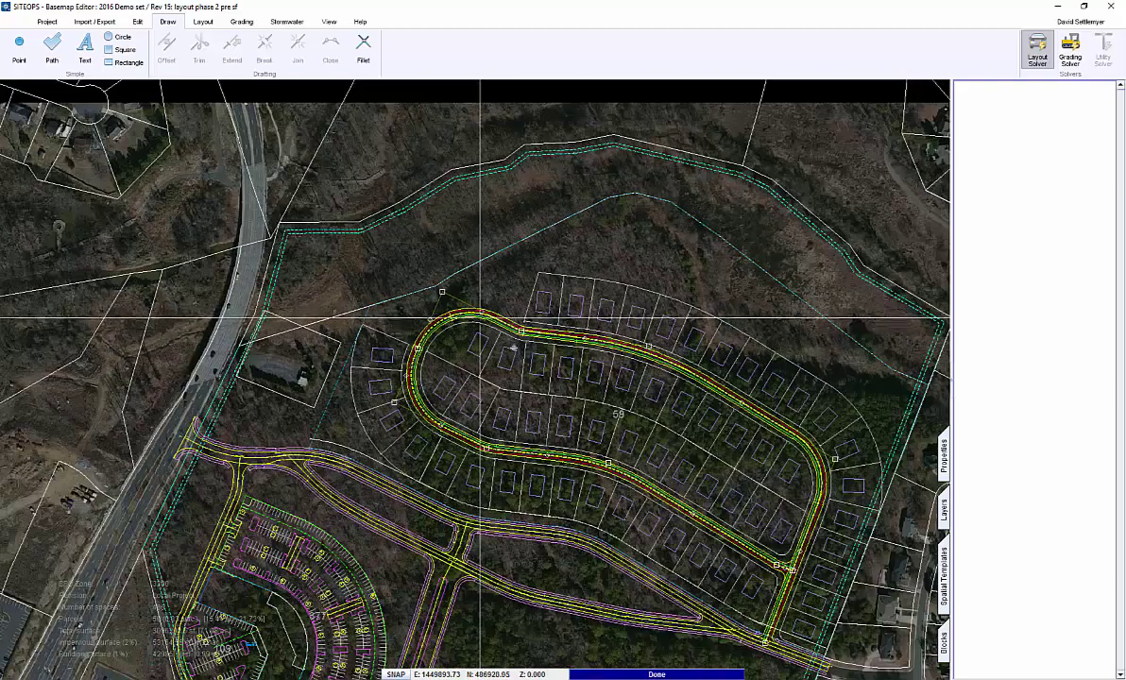
click(608, 379)
middle_drag(608, 380, 558, 313)
scroll(414, 386, up, 3)
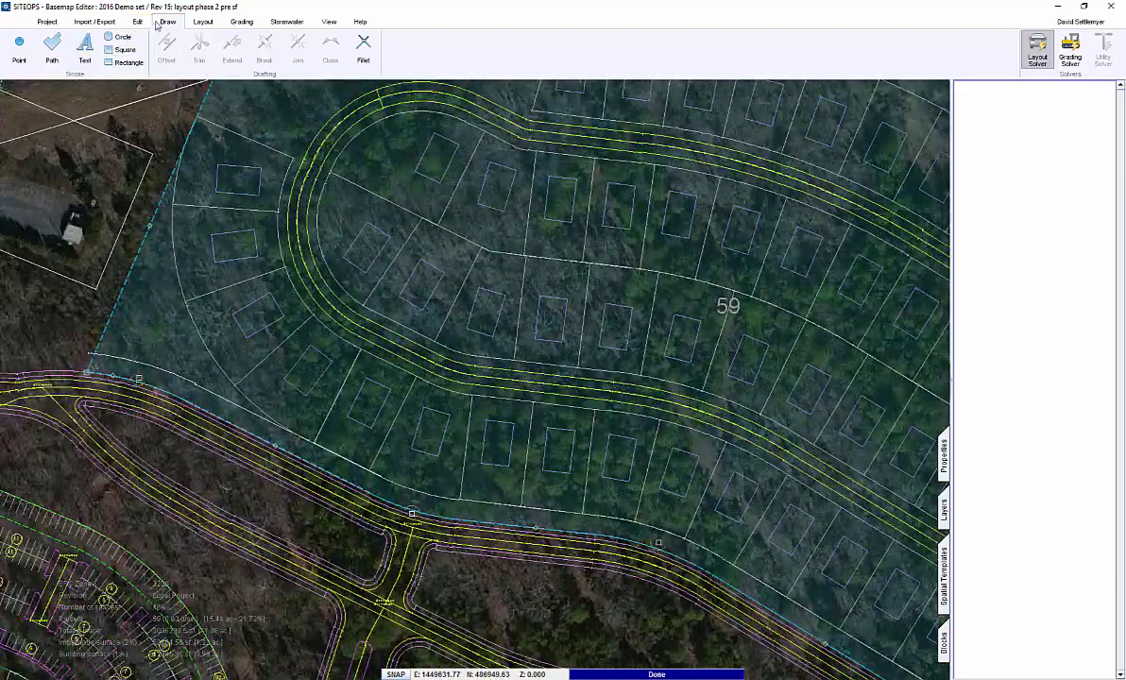
click(201, 21)
click(351, 52)
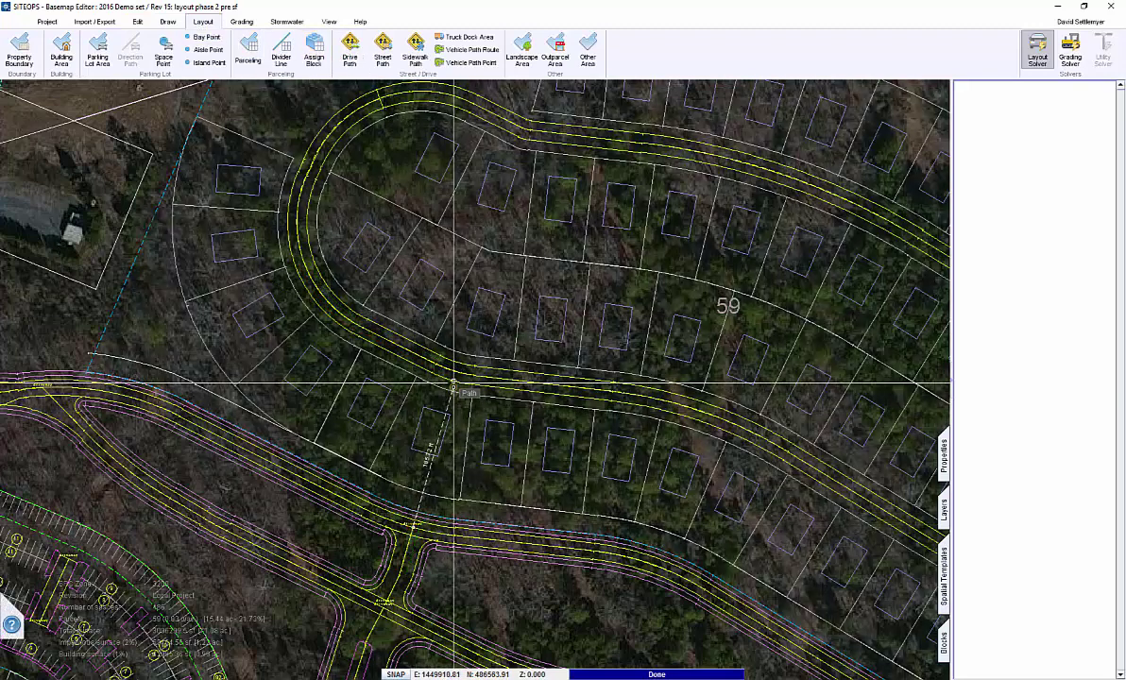
click(455, 372)
right_click(475, 418)
click(498, 432)
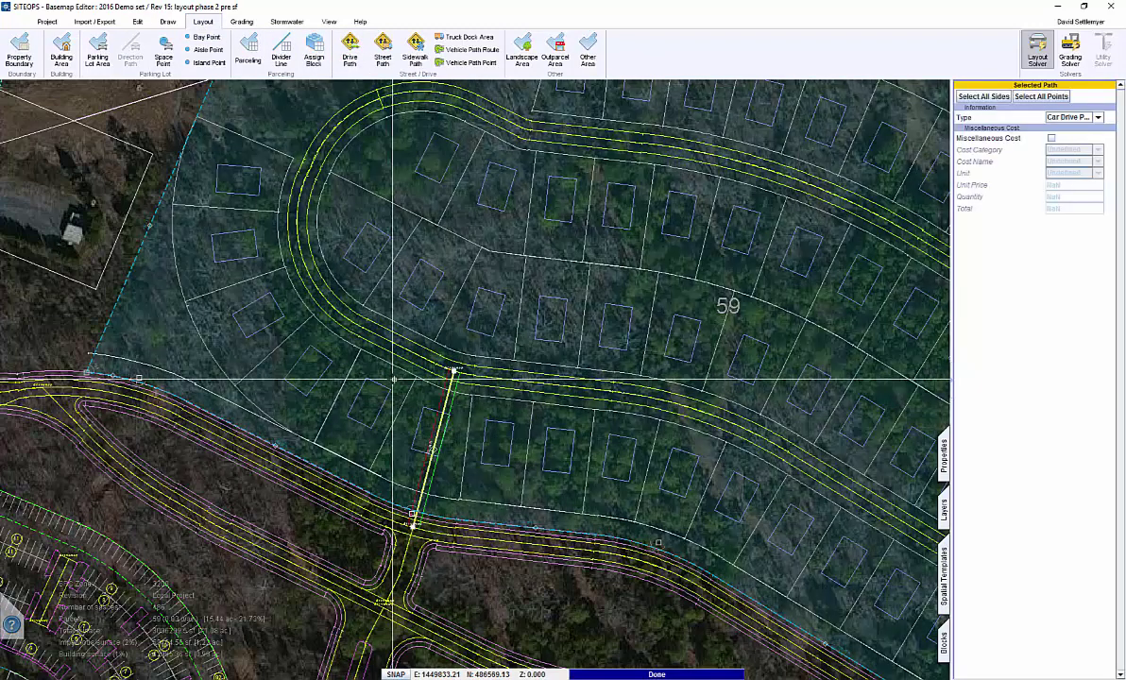
scroll(518, 406, down, 5)
scroll(518, 406, down, 5)
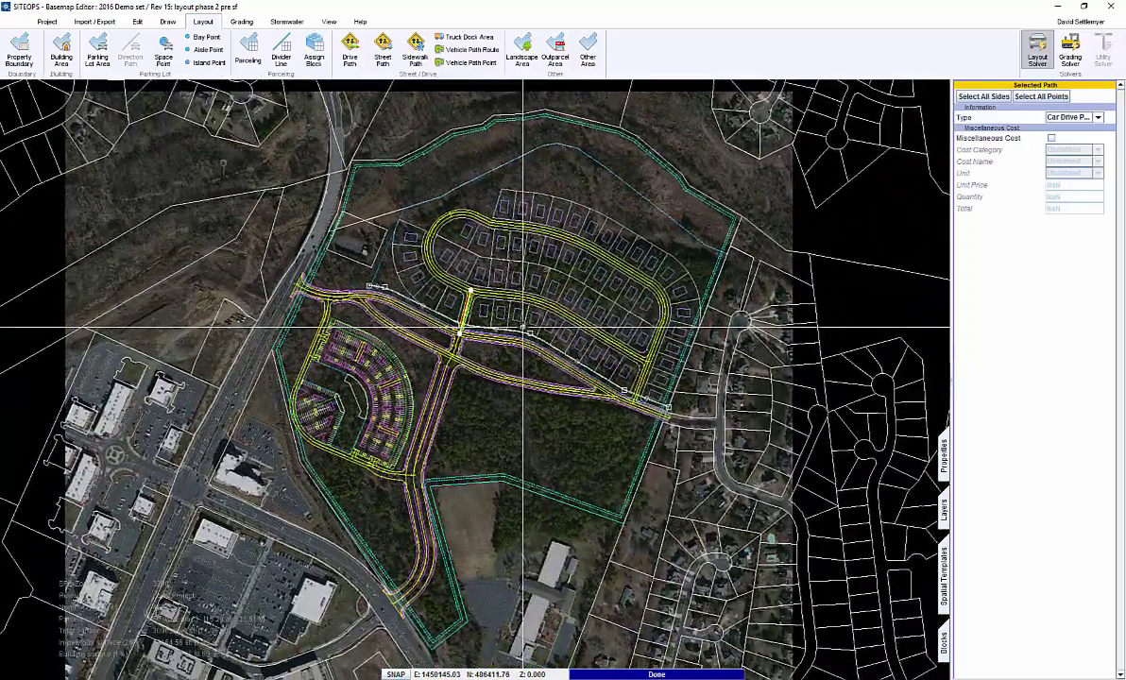
key(Escape)
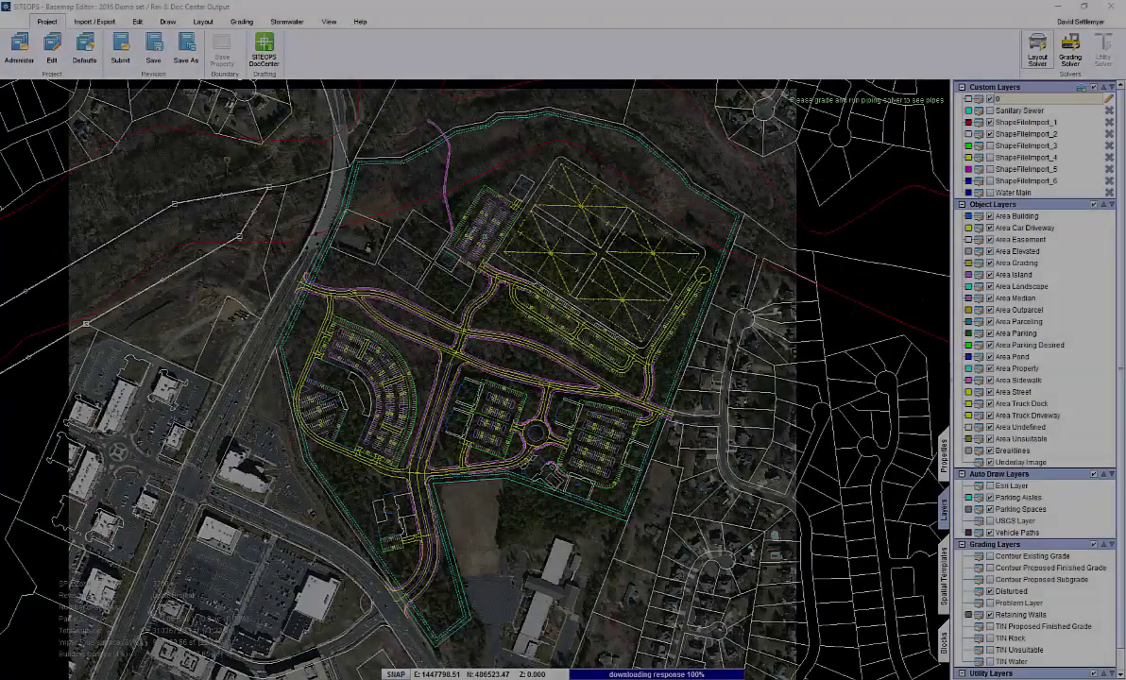